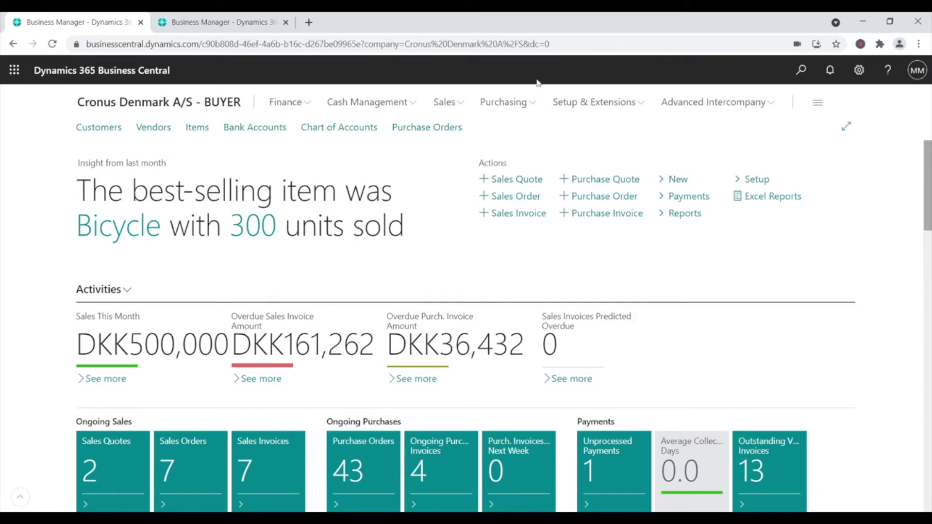
- Check the seller company's home page, return to the Cronus Denmark buyer company and create a sales order for customer Adatum Corporation
left_click(252, 24)
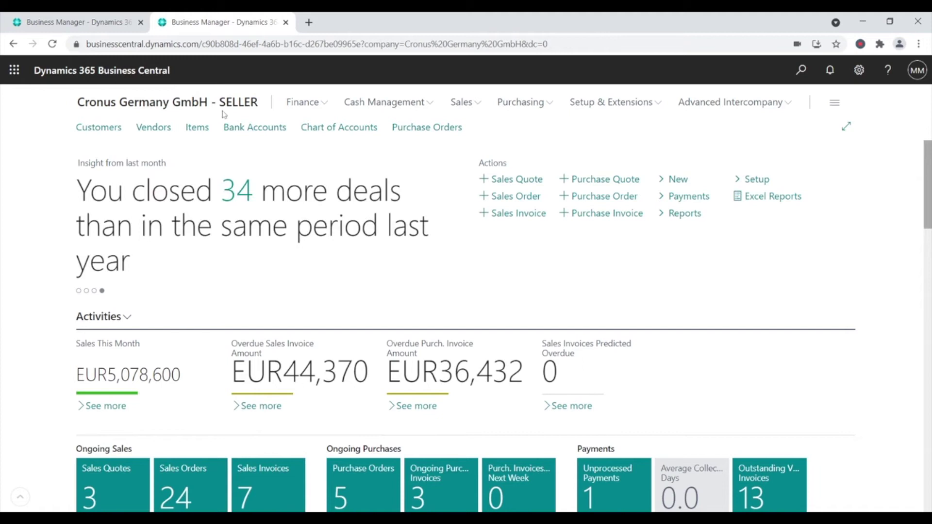
left_click(104, 29)
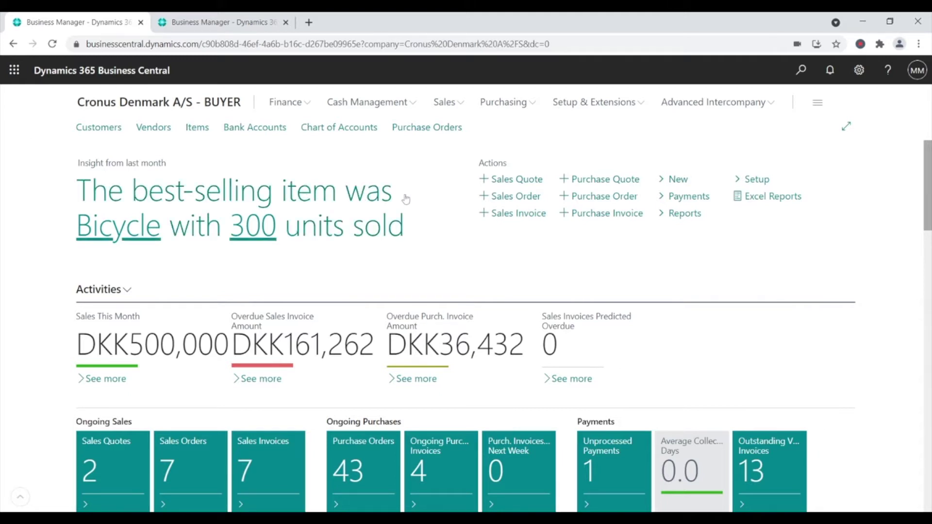
left_click(502, 204)
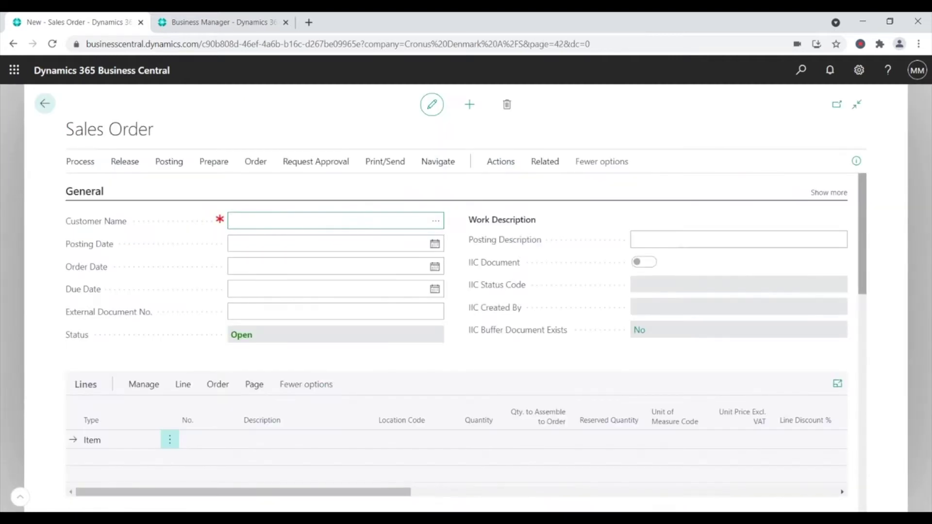
left_click(436, 221)
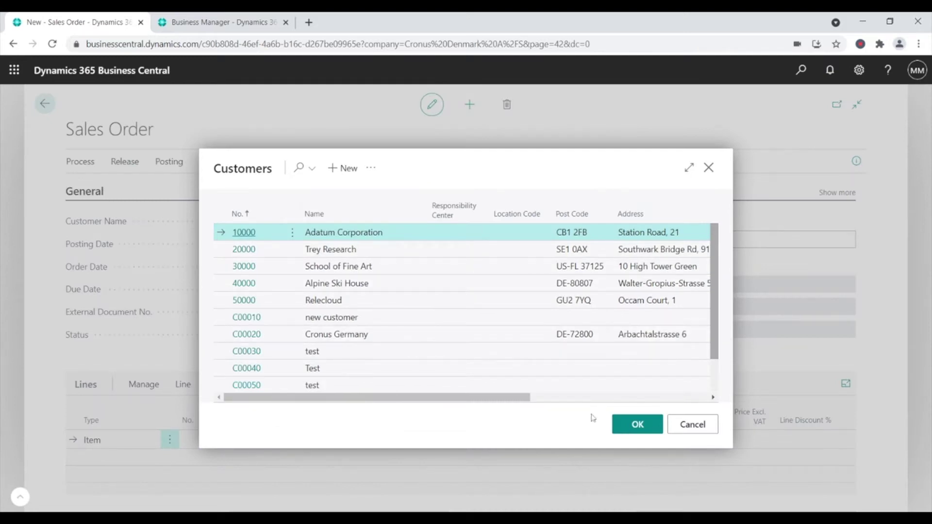
key("Return")
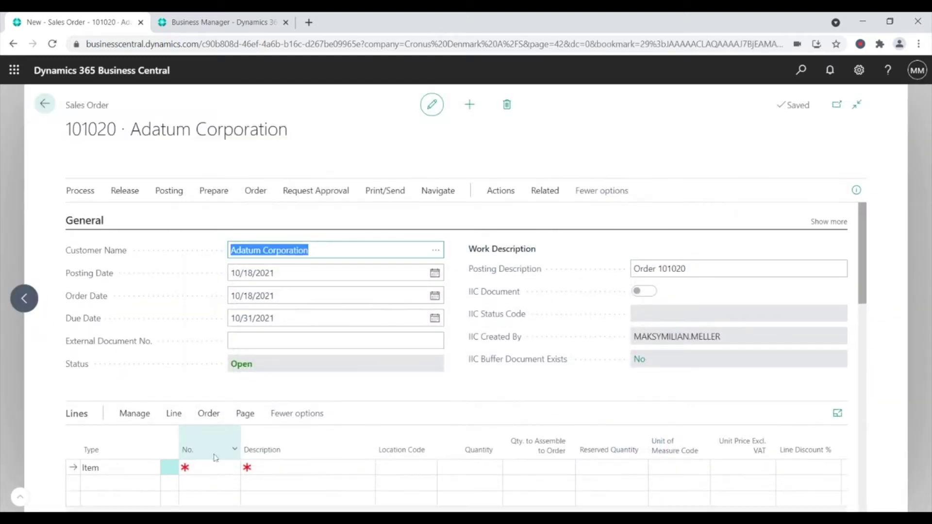
- Add item 1000, Bicycle, to the first sales order line with a quantity of 100
left_click(257, 360)
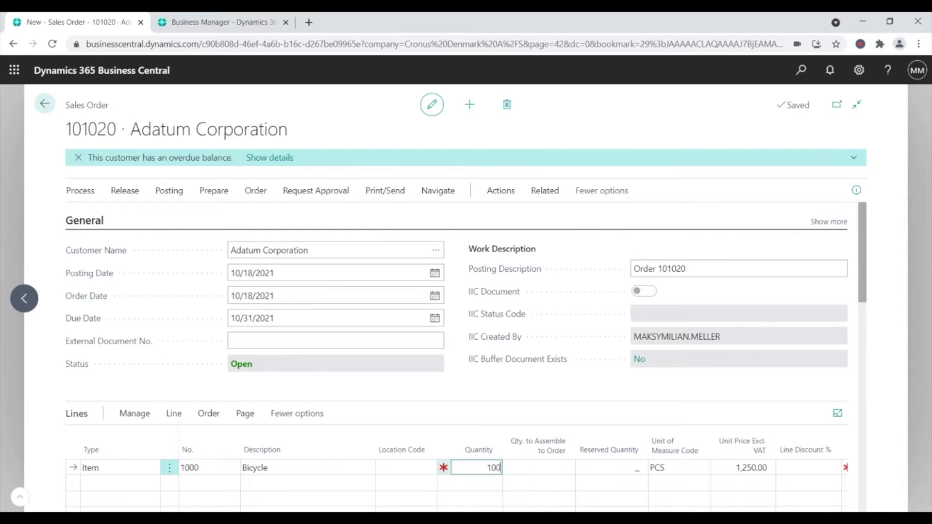
type("100")
key("Tab")
- Review the full purchasing code list and set the Bicycle line's purchasing code to IIC DROPSH
scroll(421, 464, "down", 1)
left_click_drag(404, 469, 710, 473)
left_click(615, 407)
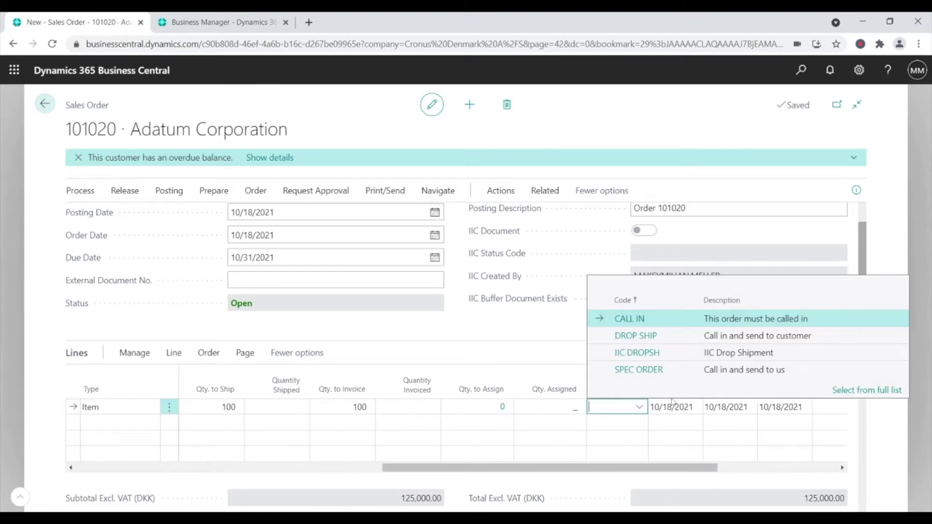
left_click(847, 391)
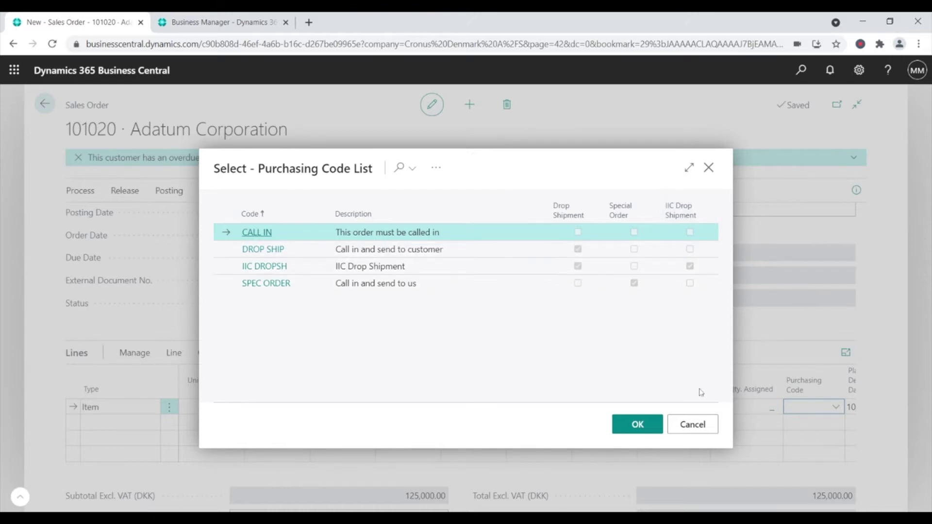
left_click(708, 431)
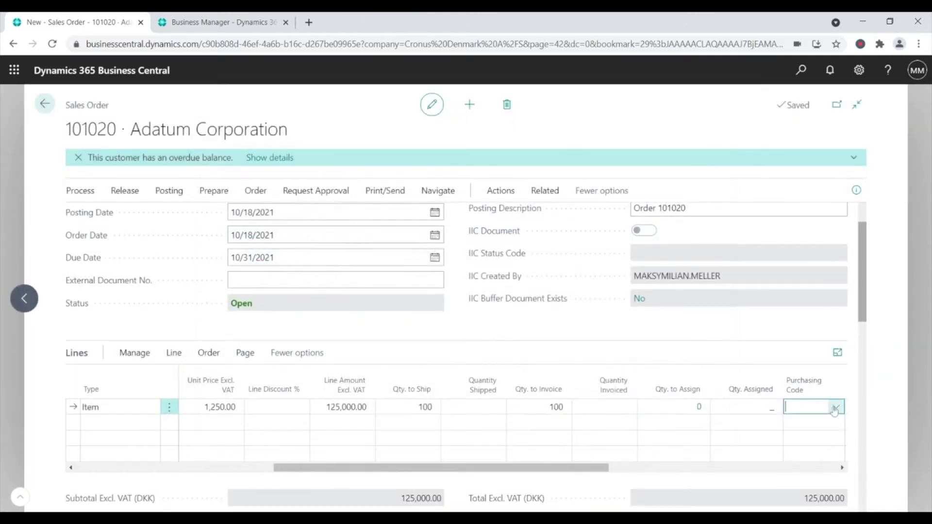
left_click(836, 409)
left_click(571, 352)
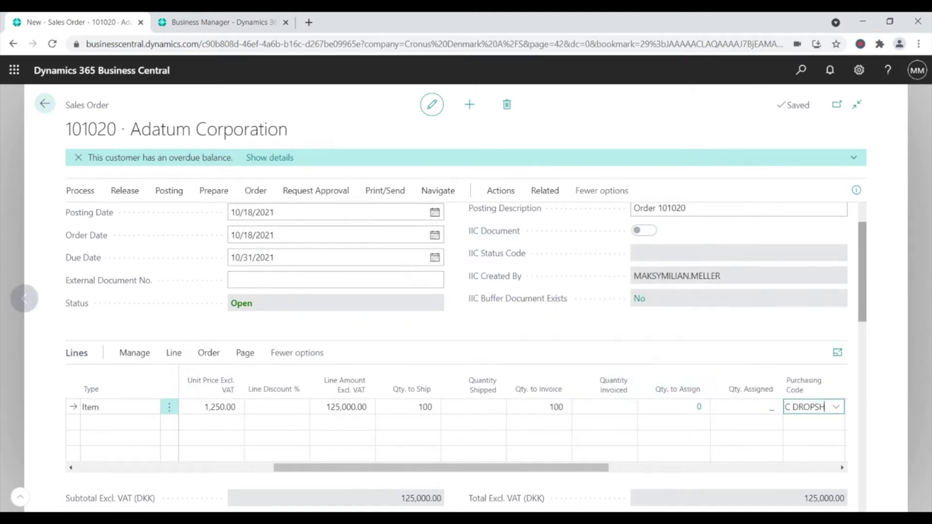
- Set the sales order's drop shipment vendor to Cronus Germany in the shipping and billing details
scroll(618, 437, "down", 1)
scroll(622, 439, "down", 7)
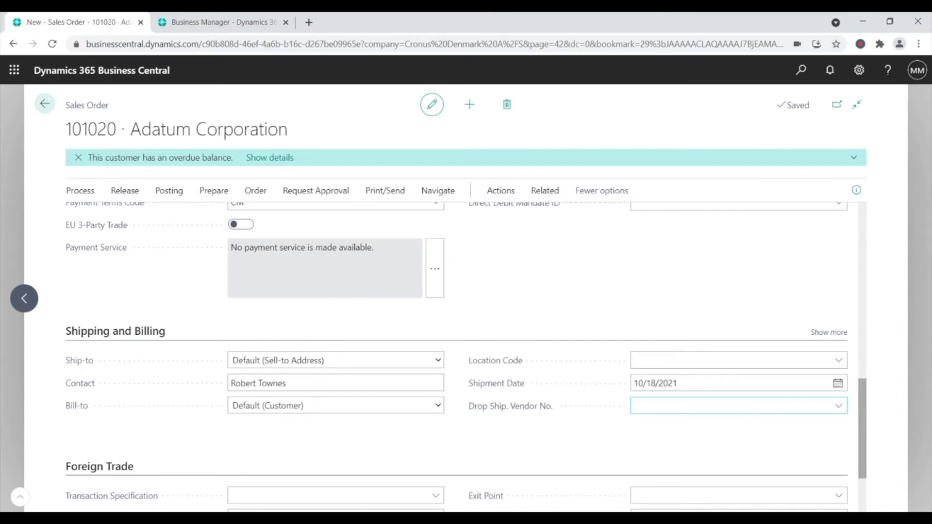
left_click(834, 411)
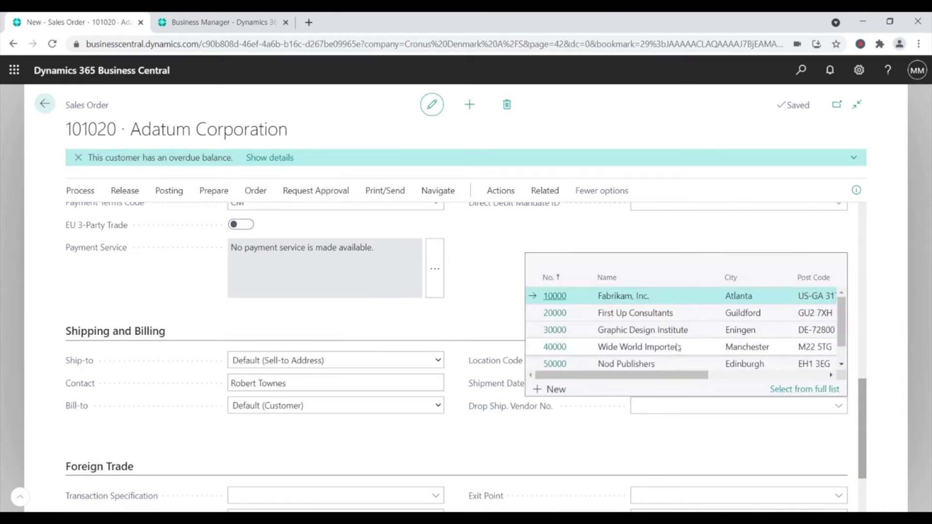
scroll(674, 366, "down", 1)
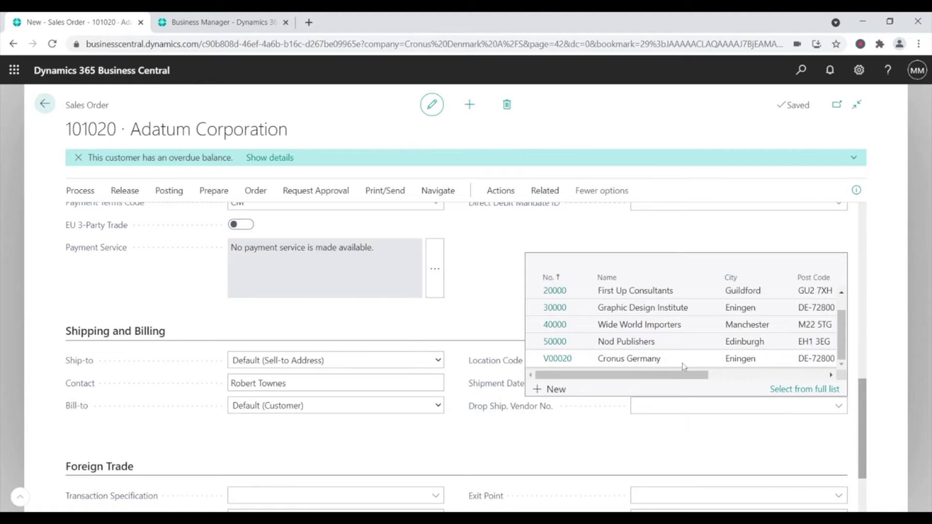
left_click(682, 359)
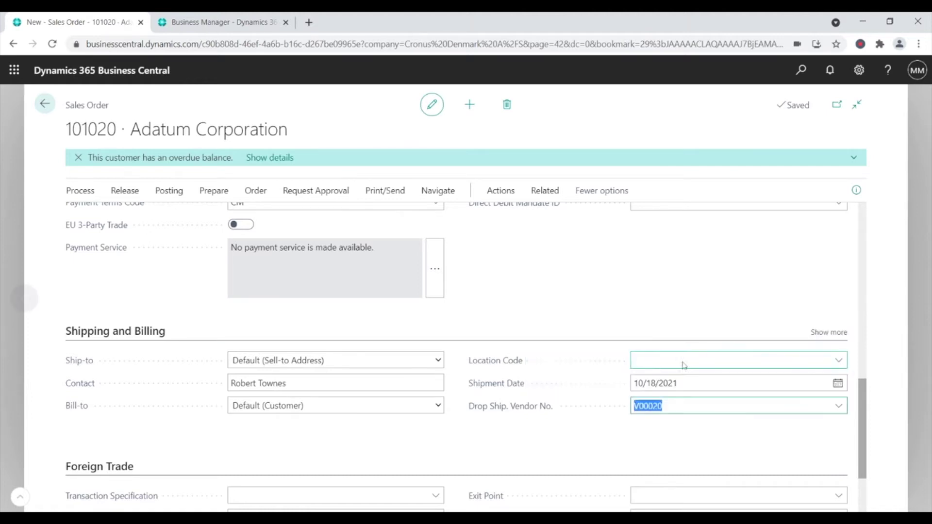
left_click(671, 260)
- Release the sales order and create a drop shipment purchase order from it
scroll(645, 281, "up", 12)
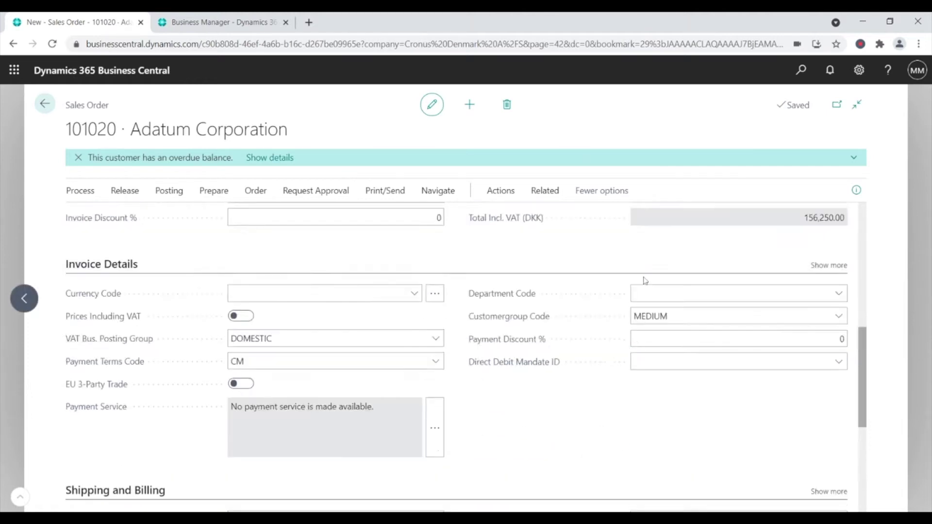
left_click(120, 192)
left_click(92, 215)
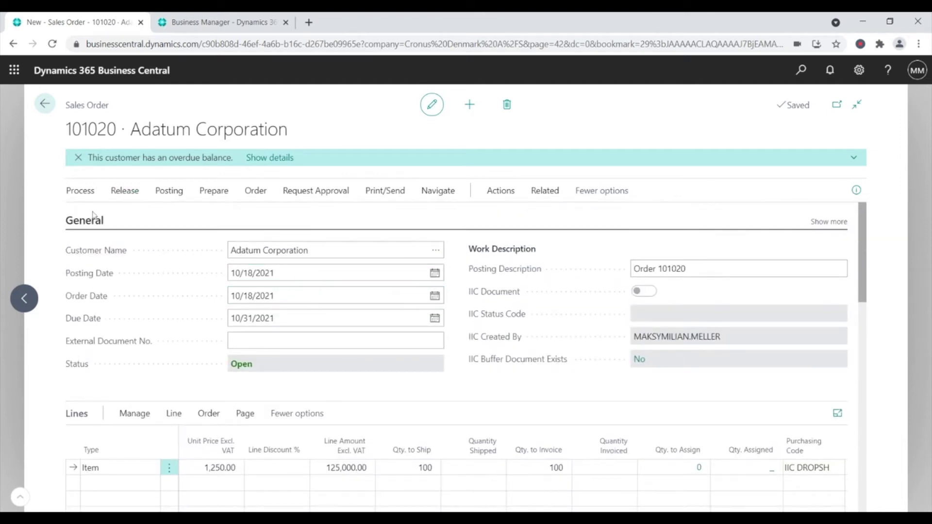
left_click(500, 193)
left_click(129, 221)
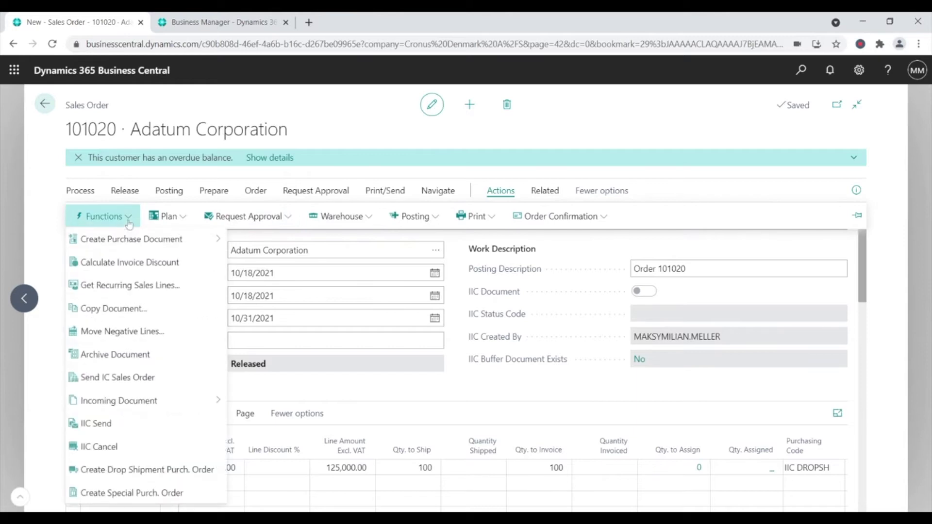
left_click(141, 470)
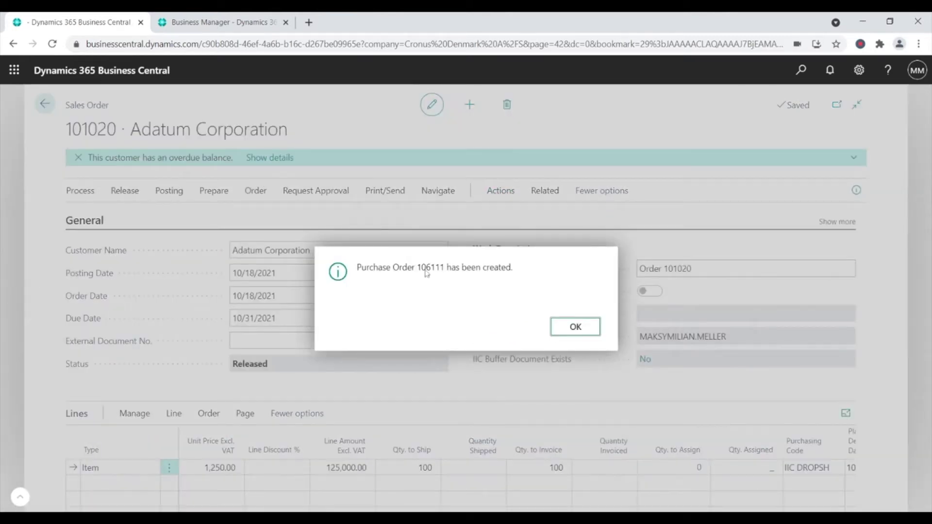
left_click_drag(418, 270, 446, 274)
left_click(586, 334)
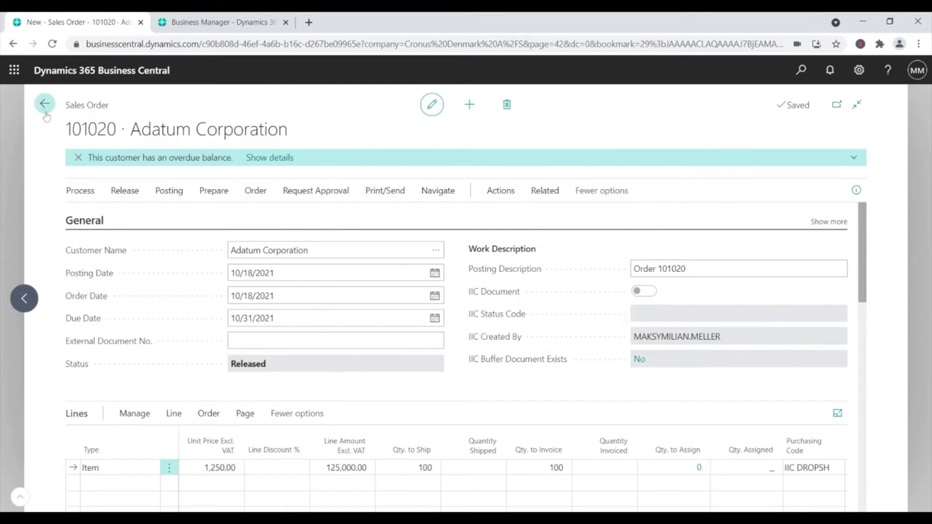
- Search the purchase orders for the newly created order's number and open that order
left_click(45, 105)
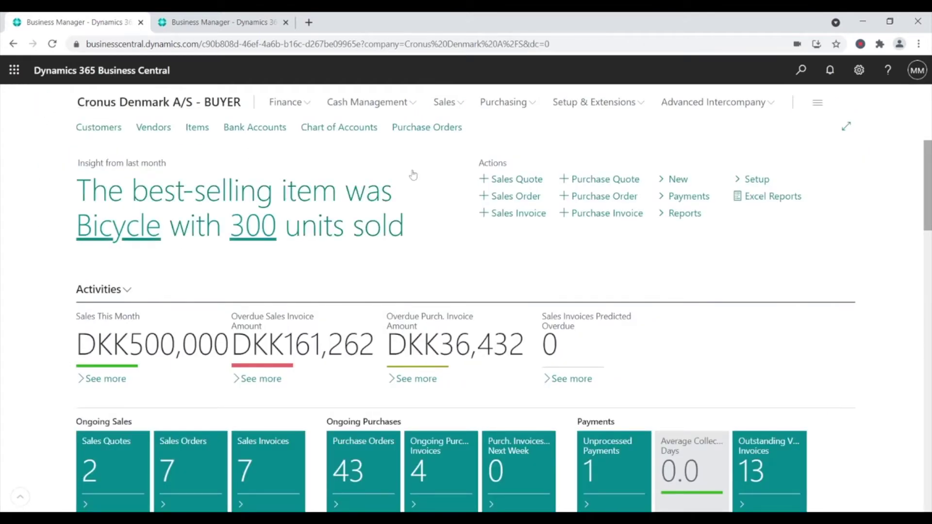
left_click(423, 128)
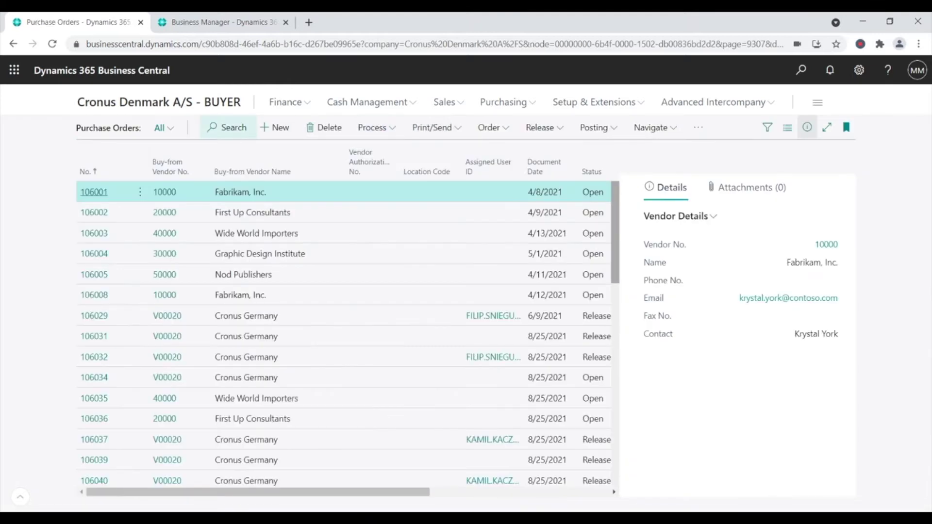
left_click(227, 127)
type("106111")
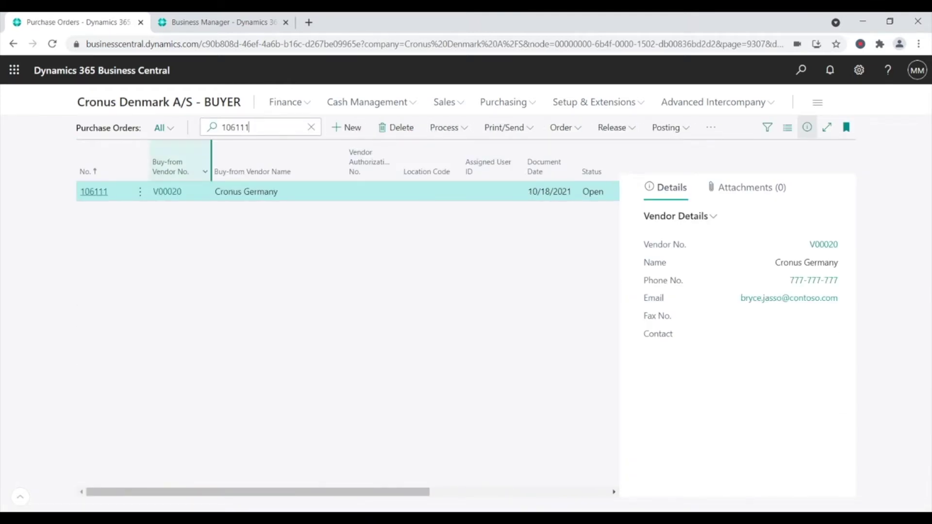
left_click(104, 195)
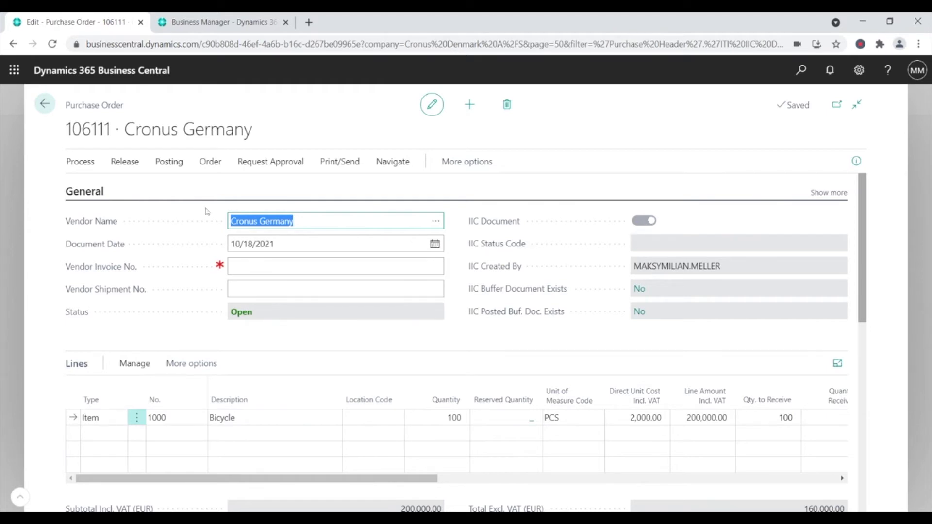
- Release the Cronus Germany purchase order and run the IIC Send Outbound Messages task
left_click(125, 161)
left_click(102, 186)
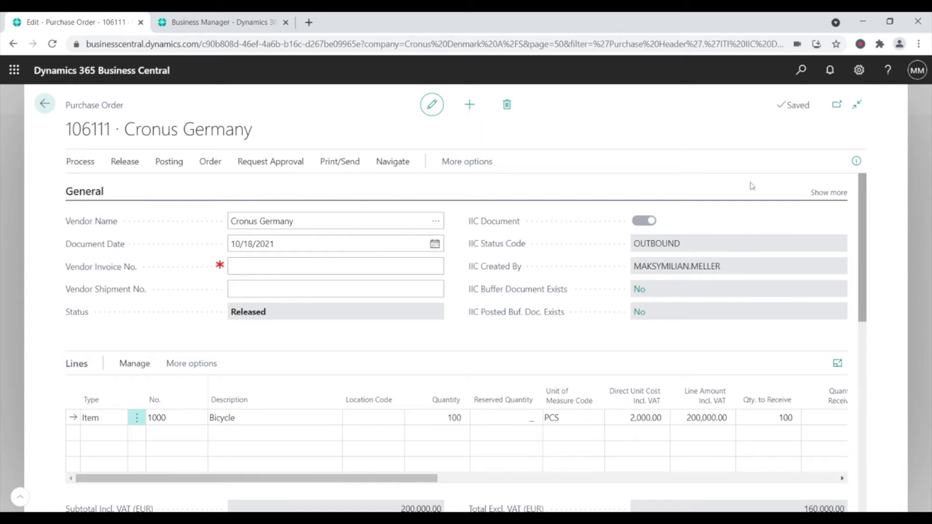
left_click(794, 75)
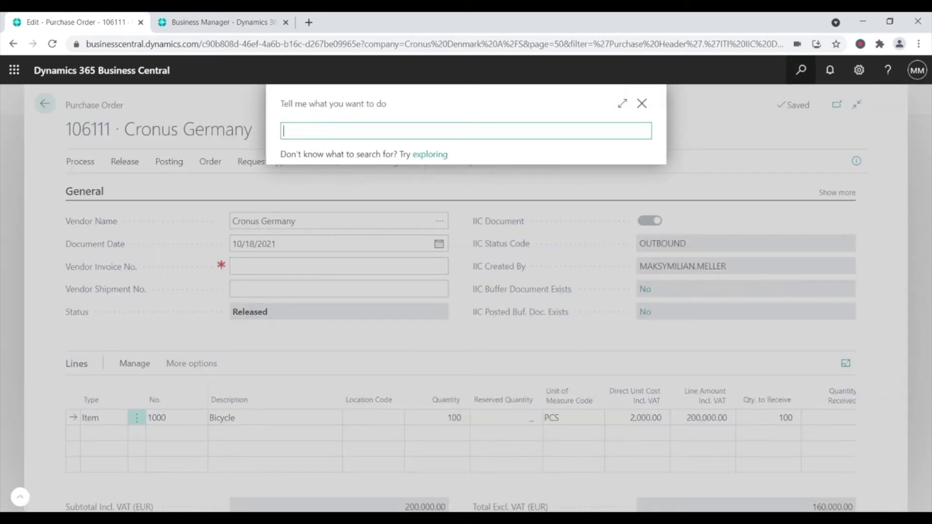
type("iic send")
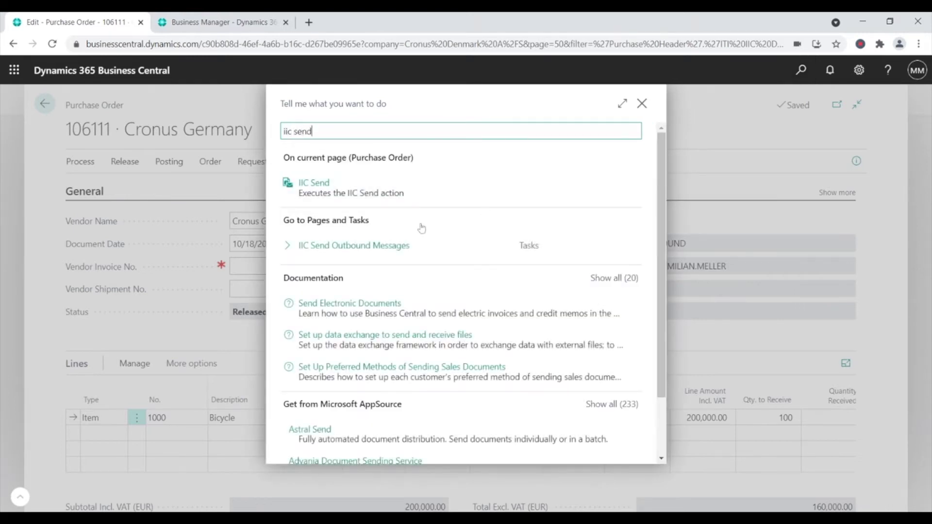
left_click(412, 246)
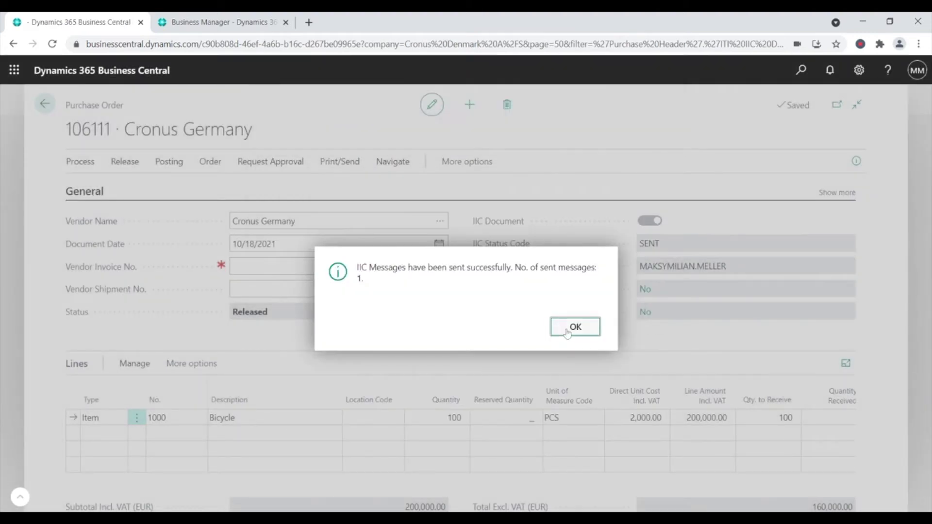
left_click(573, 326)
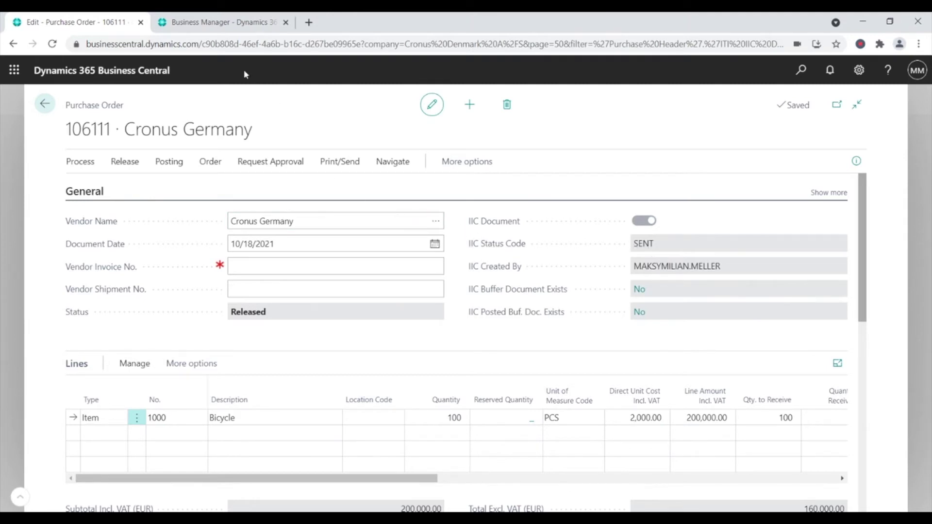
- Switch to the Cronus Germany seller company and open the incoming sales buffer document for editing
left_click(198, 25)
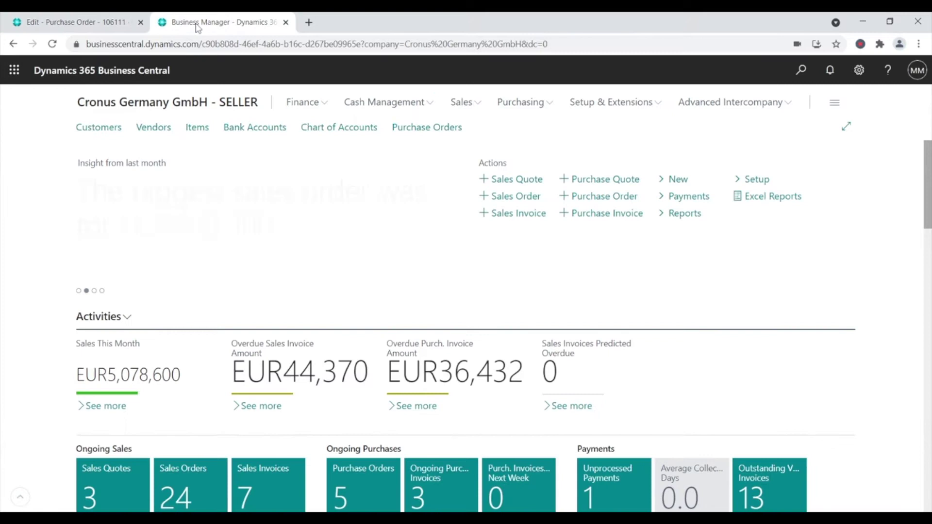
left_click(713, 106)
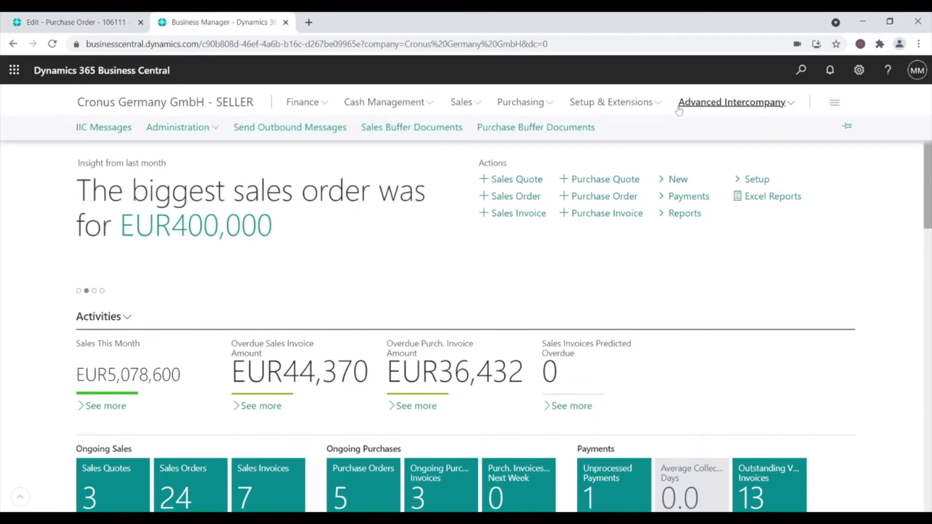
left_click(395, 128)
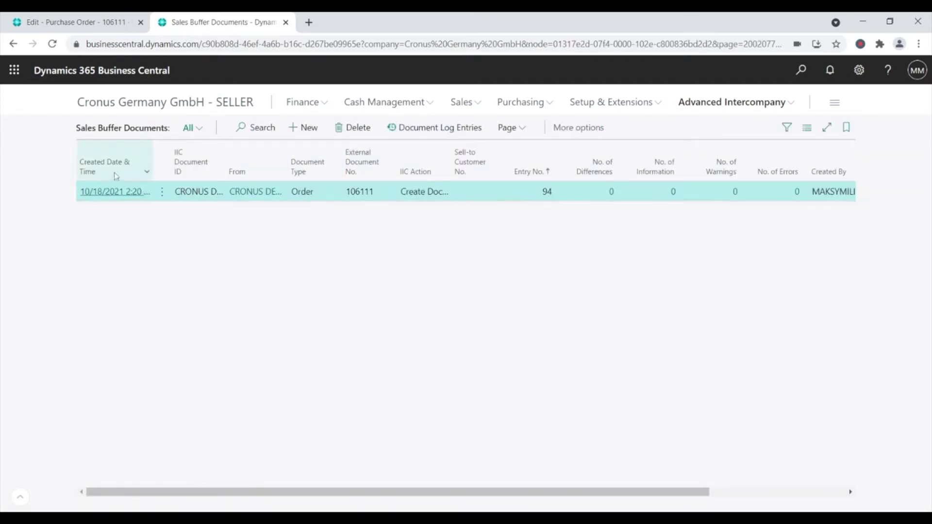
left_click(162, 192)
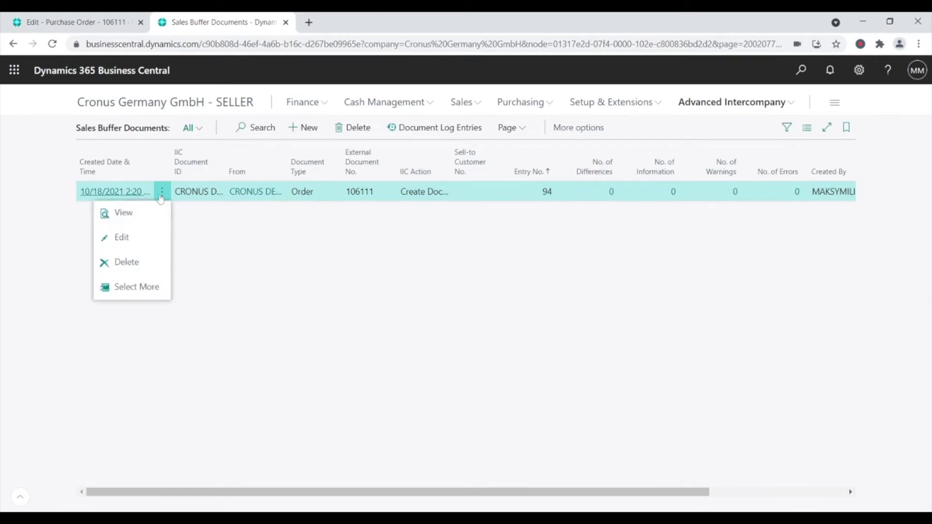
left_click(137, 237)
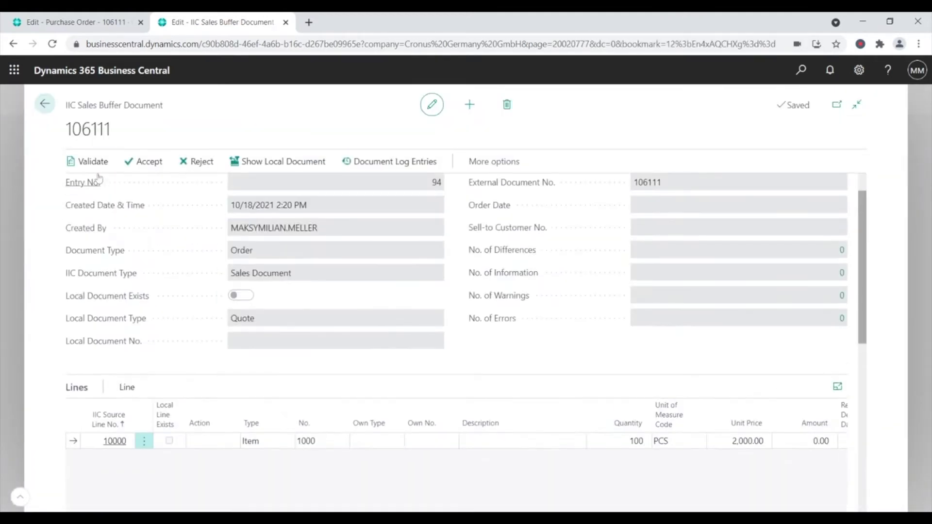
- Validate and accept the sales buffer document to create the seller's local sales order
scroll(257, 260, "up", 1)
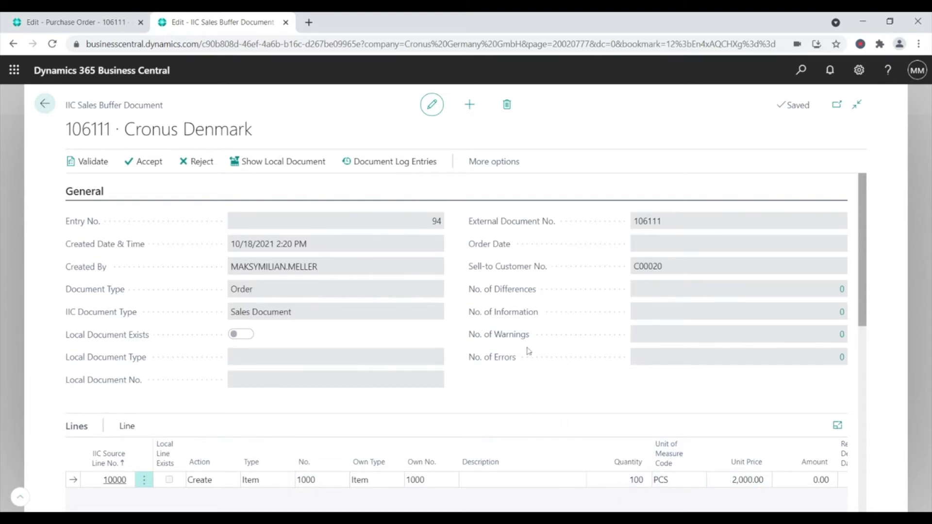
left_click(158, 171)
left_click(516, 331)
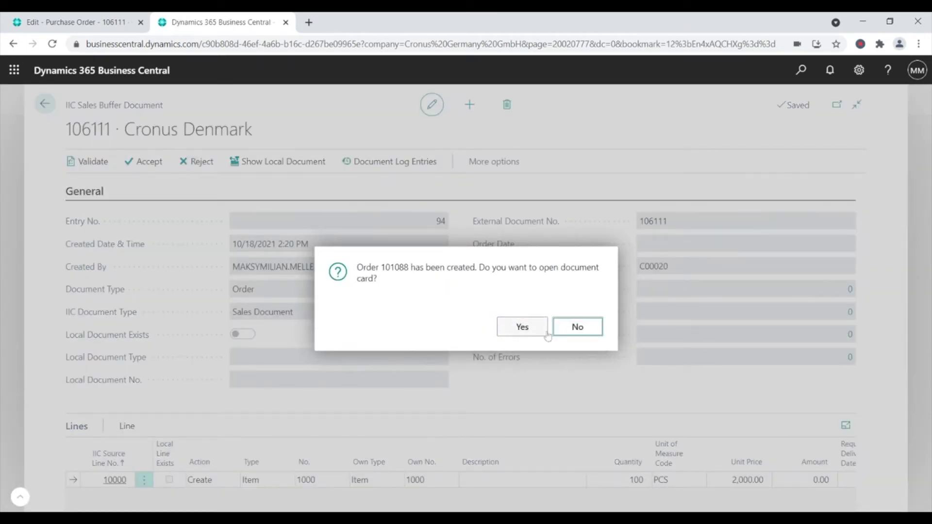
- Open the newly created Cronus Denmark sales order in the seller company and release it
left_click(523, 332)
left_click(522, 328)
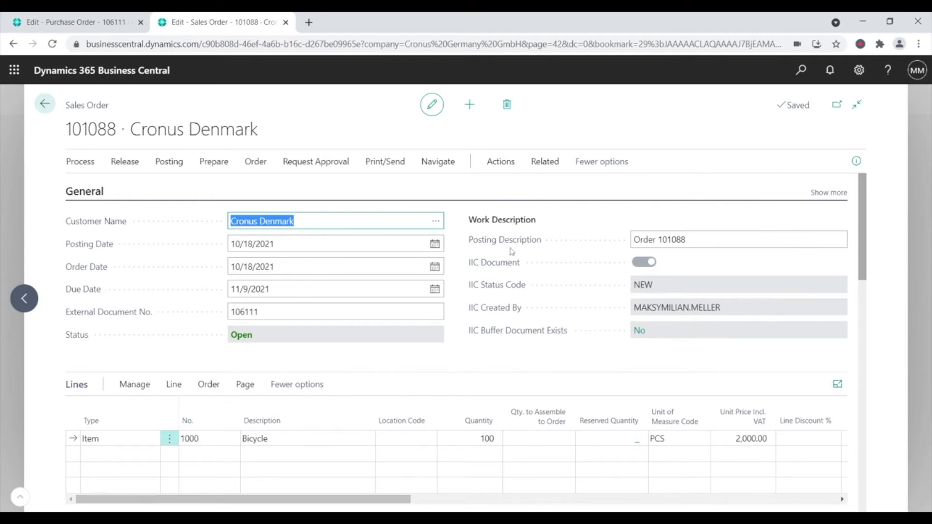
left_click_drag(294, 221, 222, 220)
left_click(126, 170)
left_click(109, 193)
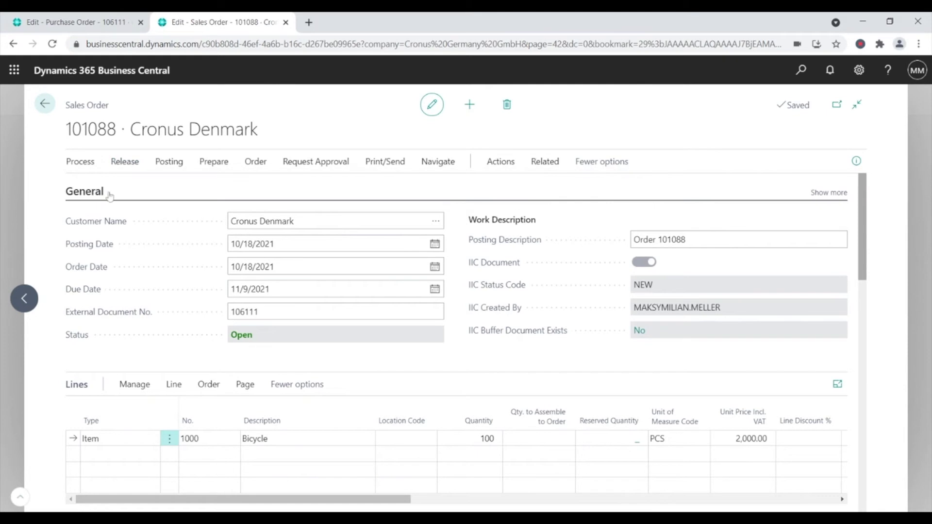
- Run the IIC Send Outbound Messages task to send the seller's released sales order to the buyer
left_click(801, 73)
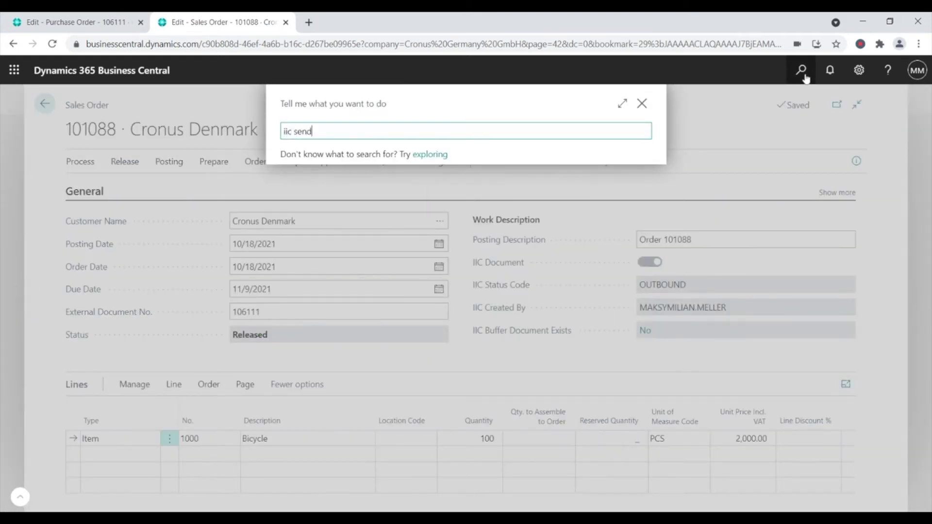
left_click(396, 245)
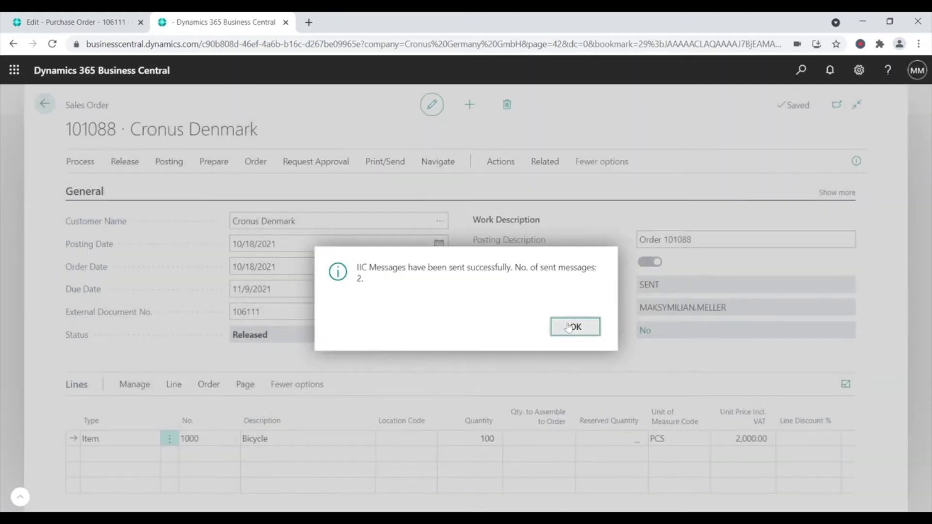
left_click(569, 328)
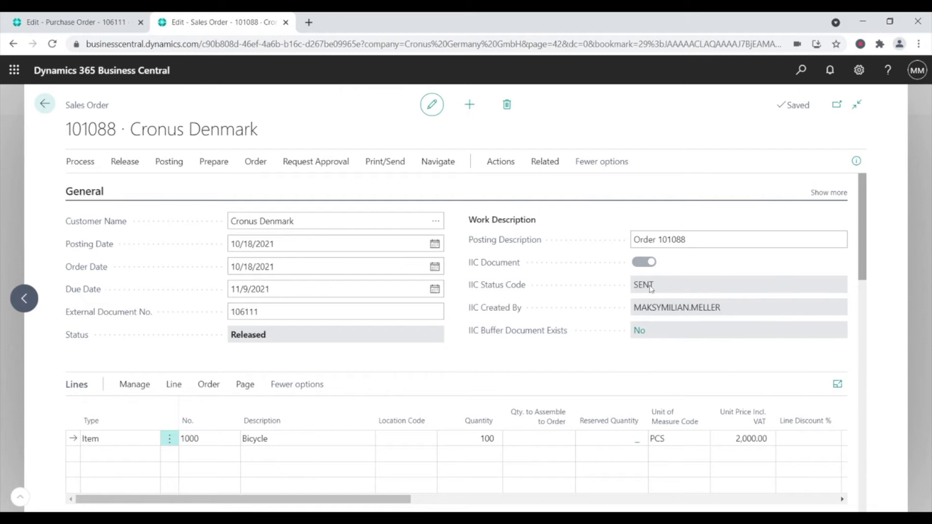
- Return to the buyer's Cronus Germany purchase order and open its incoming IIC purchase buffer document for editing
left_click(106, 26)
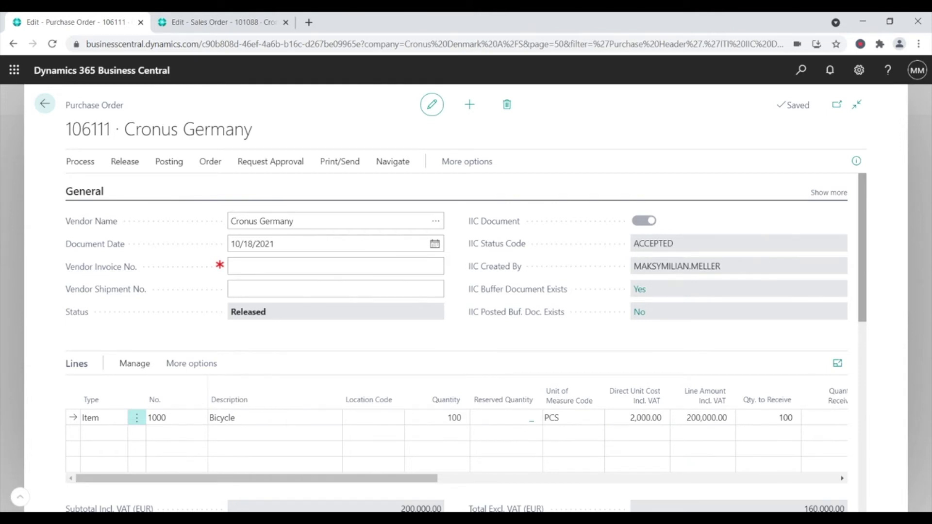
left_click(640, 292)
left_click(291, 137)
left_click(238, 161)
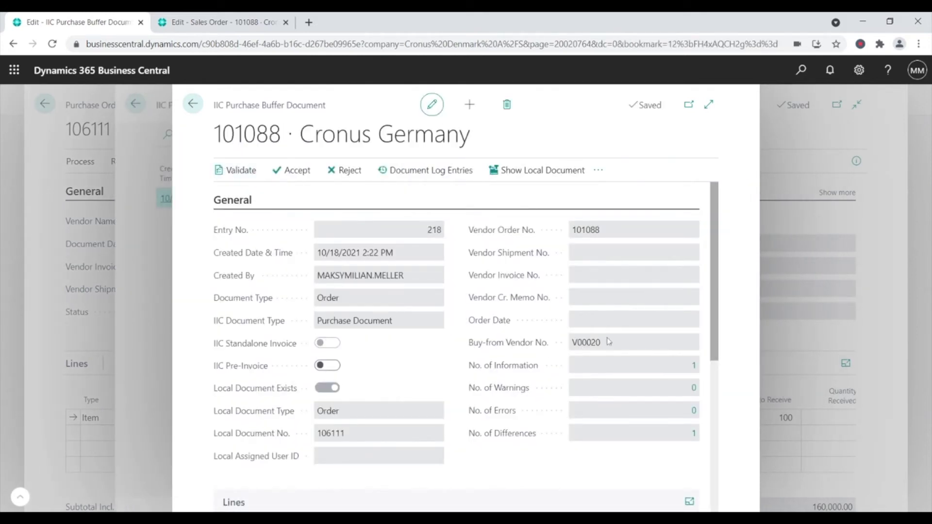
- Check the buffer document's vendor order number and line details, accept it, and open the updated purchase order
left_click_drag(577, 235, 600, 232)
scroll(592, 256, "down", 3)
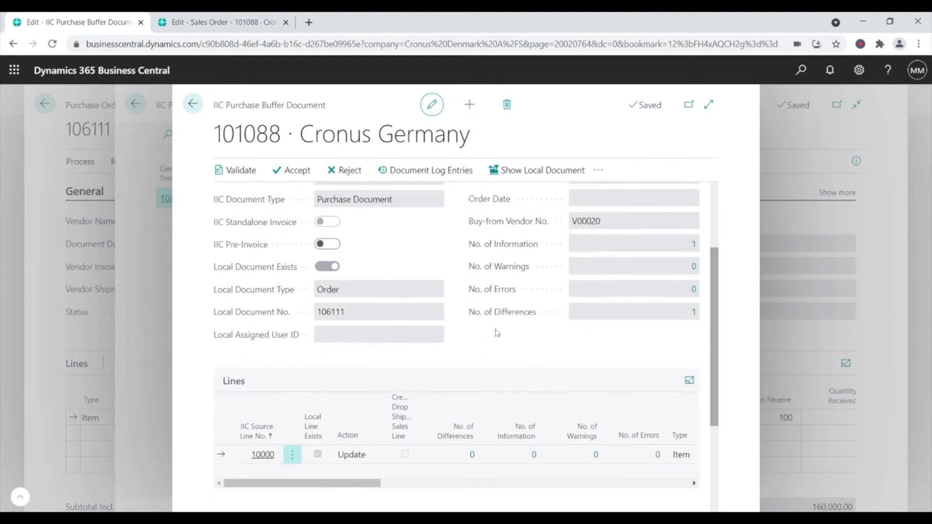
left_click_drag(366, 487, 367, 487)
left_click_drag(361, 484, 569, 489)
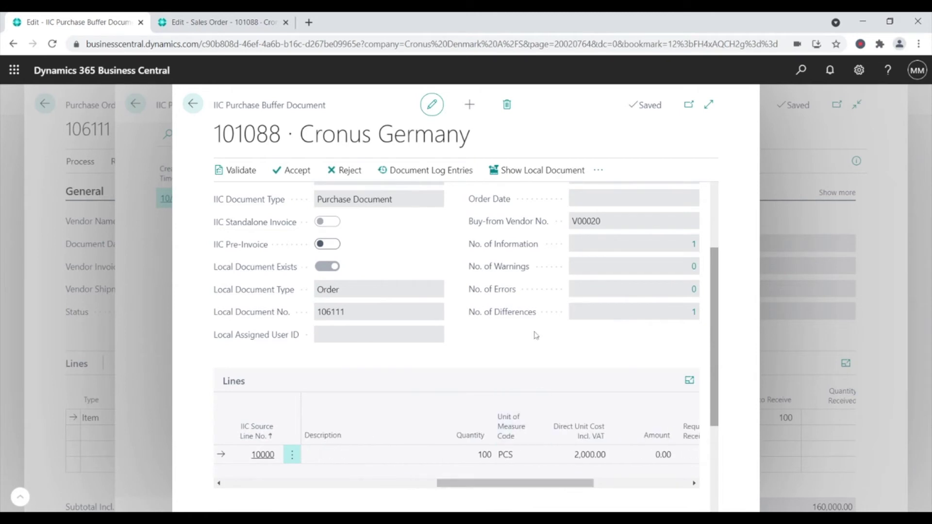
scroll(515, 330, "up", 3)
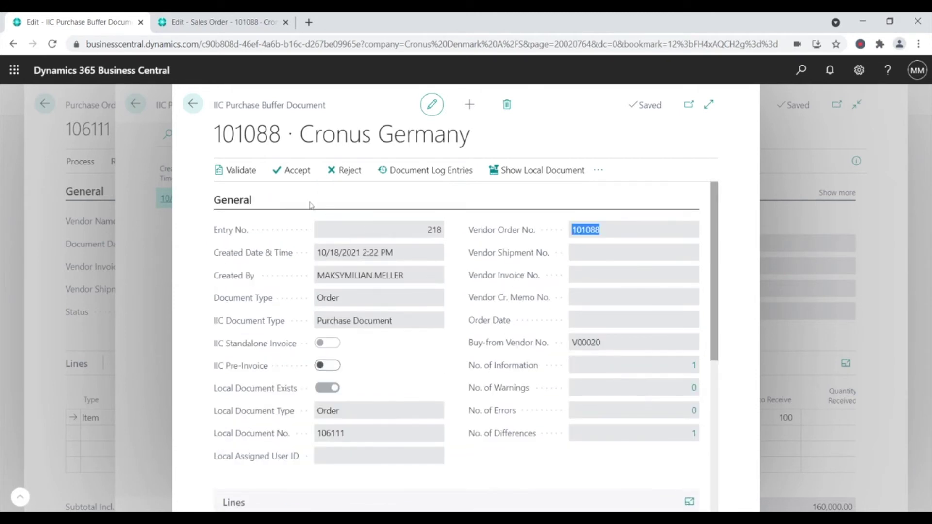
left_click(291, 171)
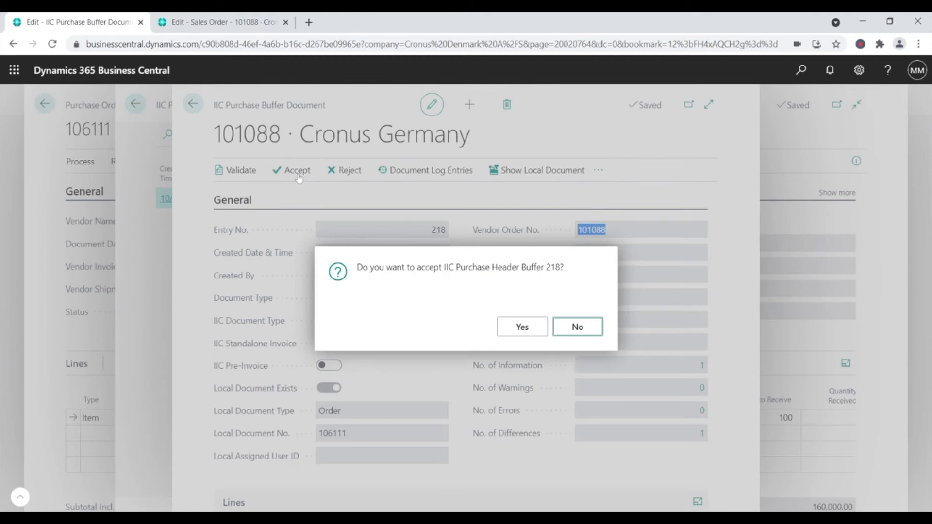
left_click(506, 331)
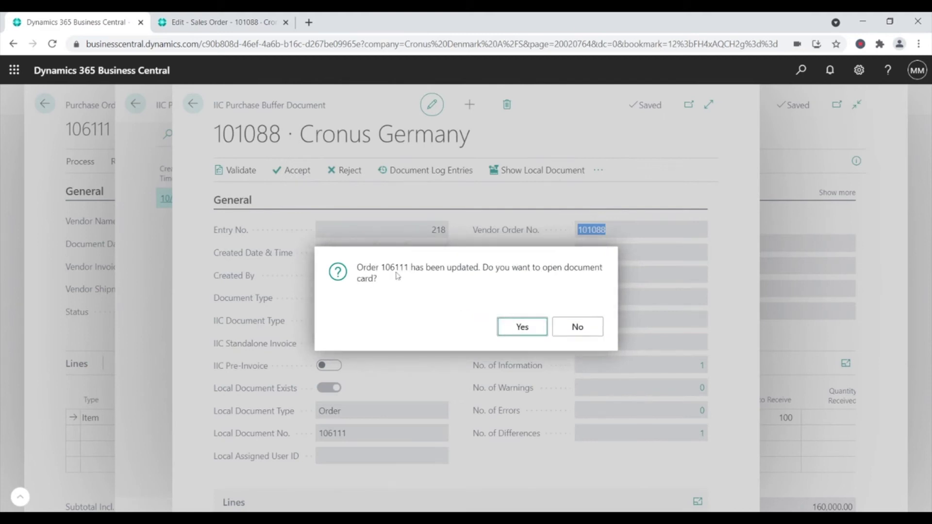
left_click(519, 328)
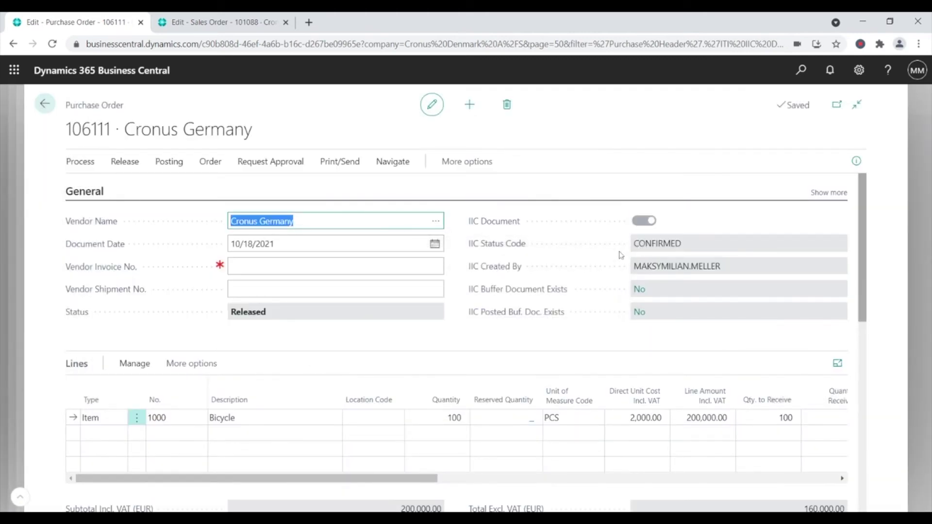
- Run the IIC Send Outbound Messages task from the buyer's confirmed purchase order
left_click(798, 70)
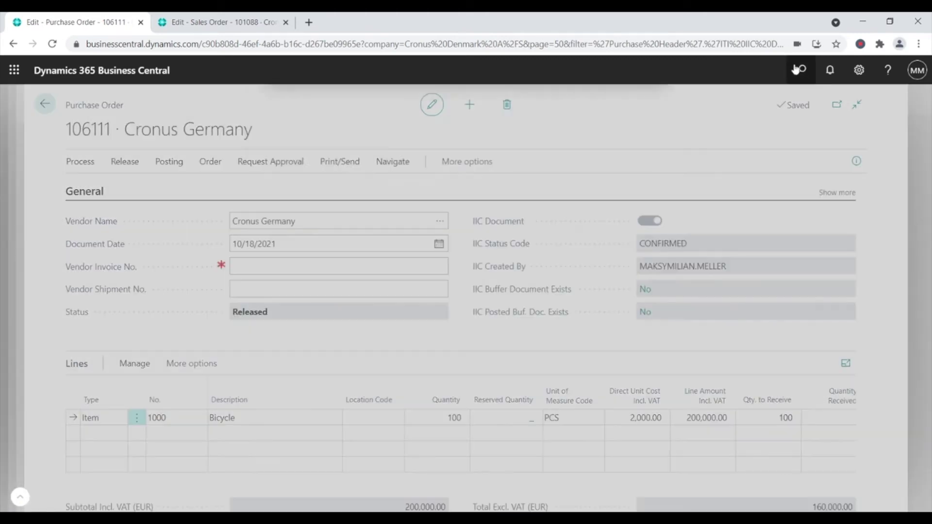
type("iic send")
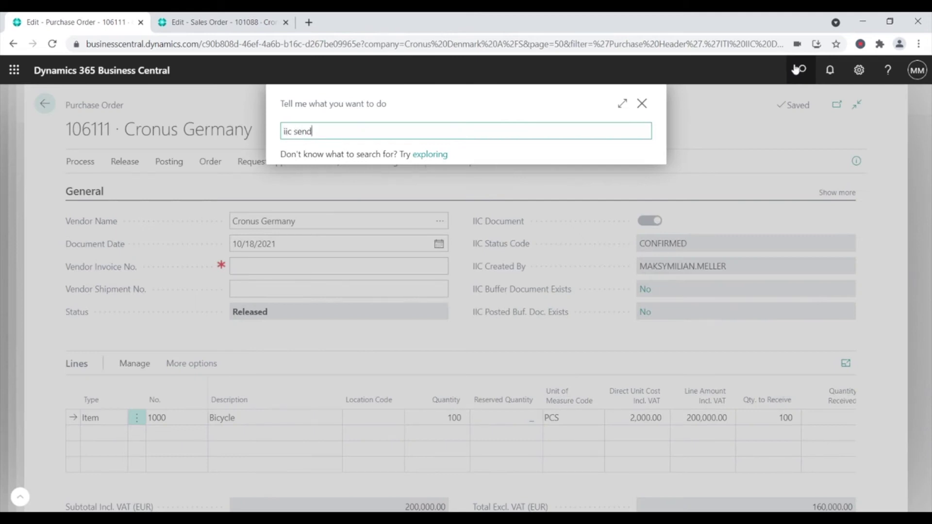
left_click(402, 250)
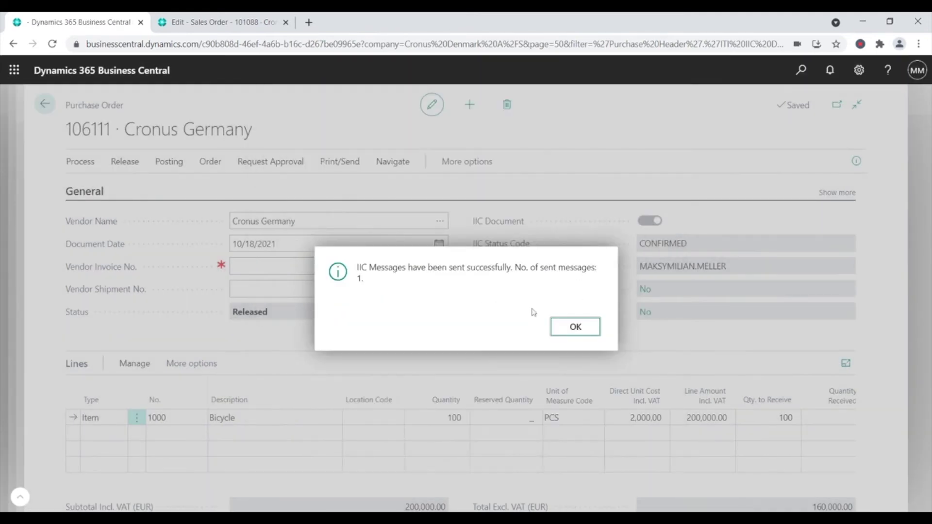
left_click(542, 326)
- Switch to the seller's Cronus Denmark sales order and post its shipment
left_click(238, 24)
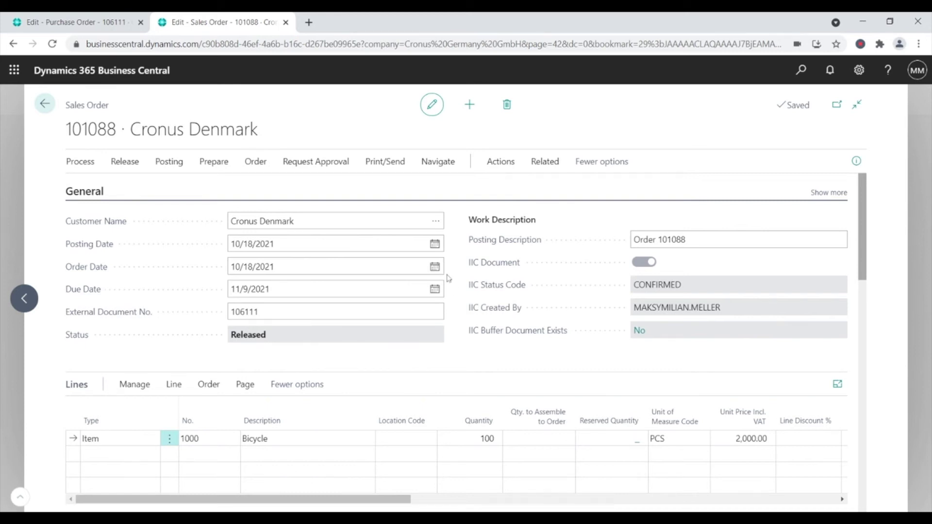
left_click(165, 166)
left_click(96, 188)
left_click(367, 264)
left_click(505, 334)
- Open the posted sales shipment linked to the Cronus Denmark sales order
left_click(542, 171)
left_click(544, 160)
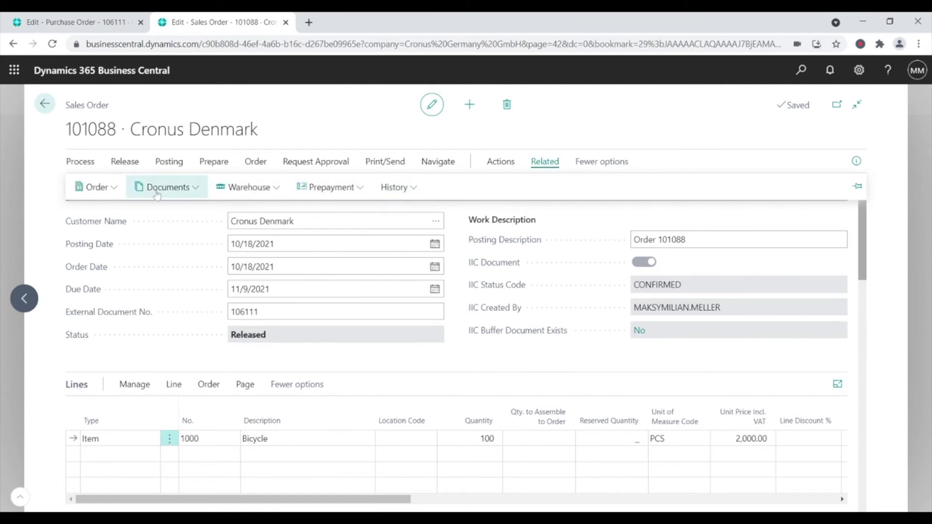
left_click(427, 166)
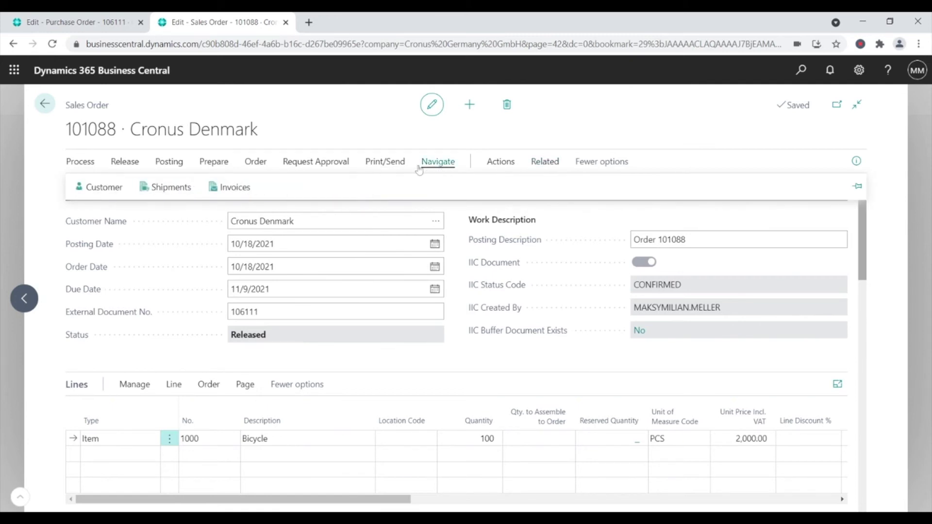
left_click(160, 187)
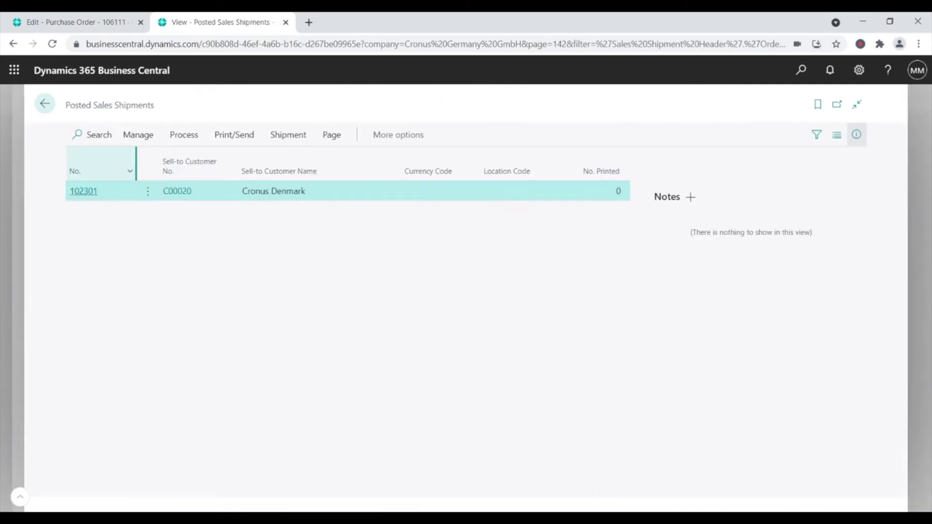
left_click(138, 134)
left_click(121, 160)
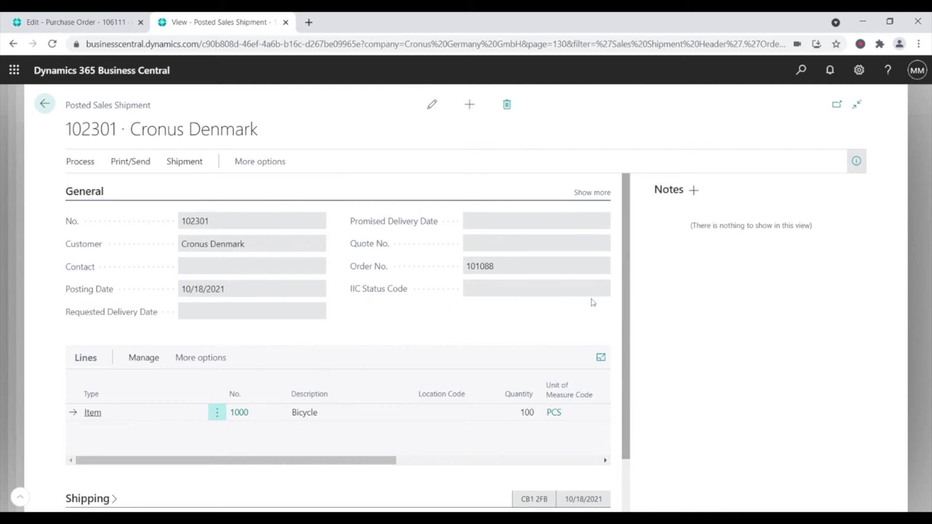
- Mark the posted shipment for intercompany sending with IIC Send and run the IIC Send Outbound Messages task
left_click(87, 165)
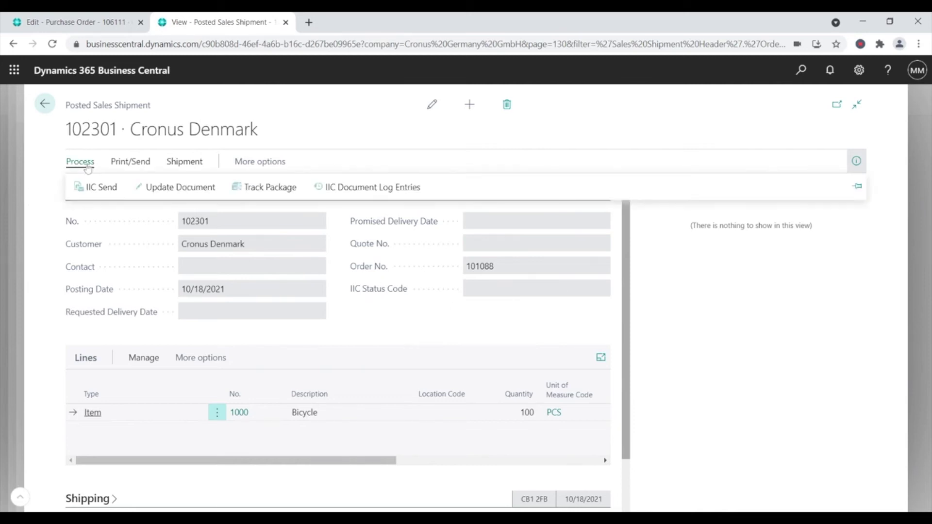
left_click(98, 189)
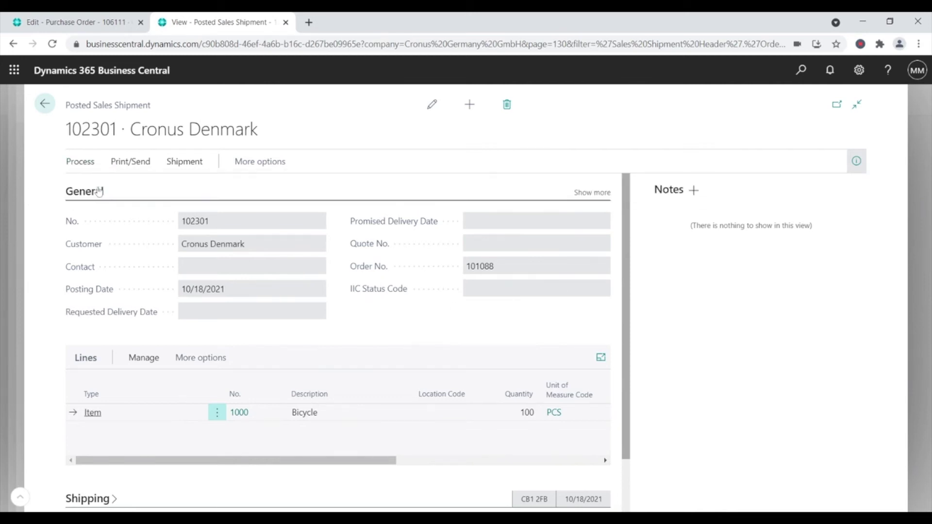
left_click(798, 74)
type("iic send")
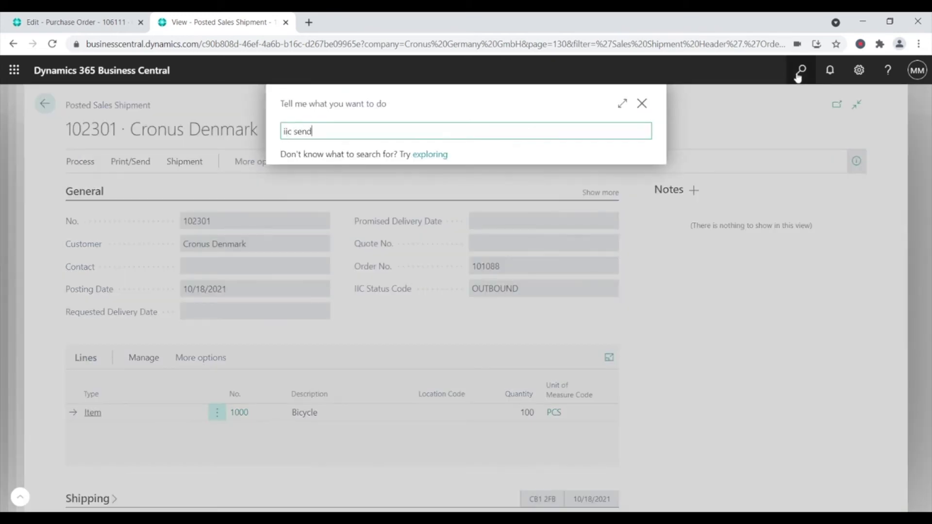
left_click(358, 240)
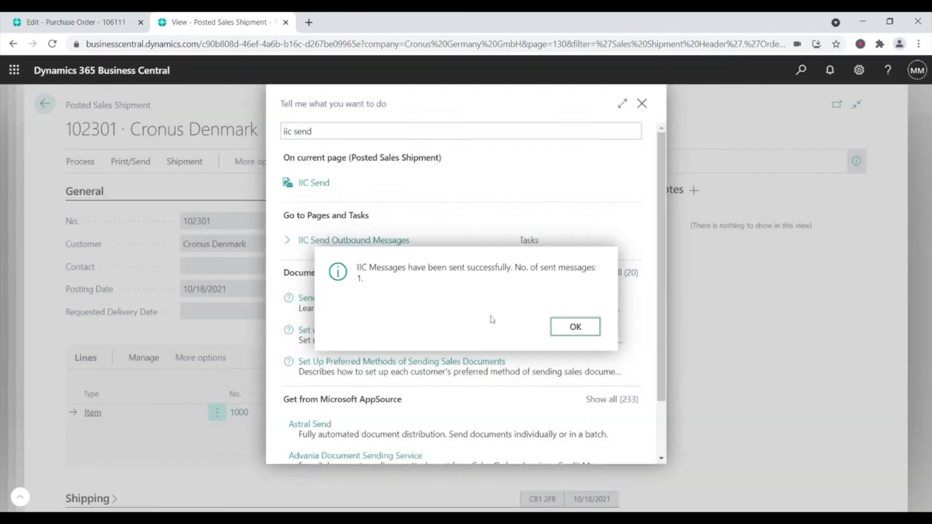
left_click(575, 326)
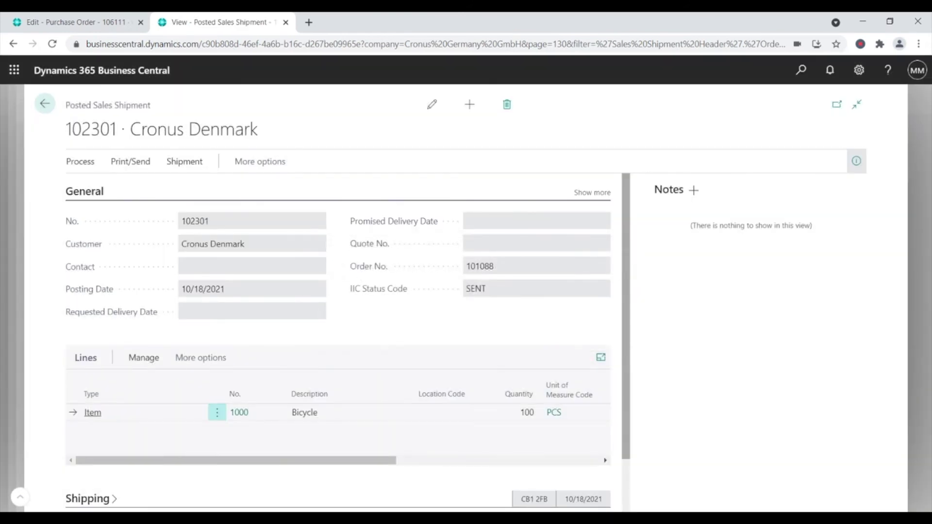
- Return to the buyer's purchase order and open the posted shipment notification's buffer document for editing
left_click(79, 26)
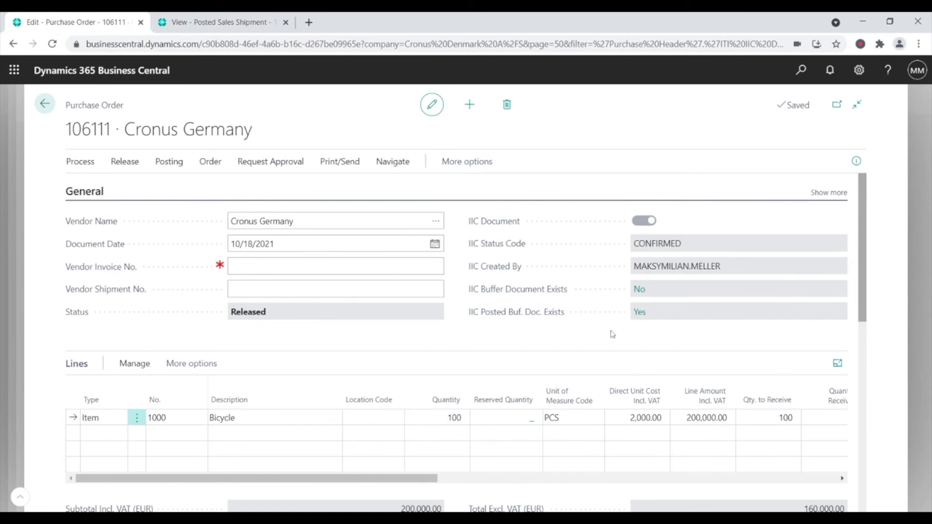
left_click(639, 315)
left_click(285, 135)
left_click(242, 161)
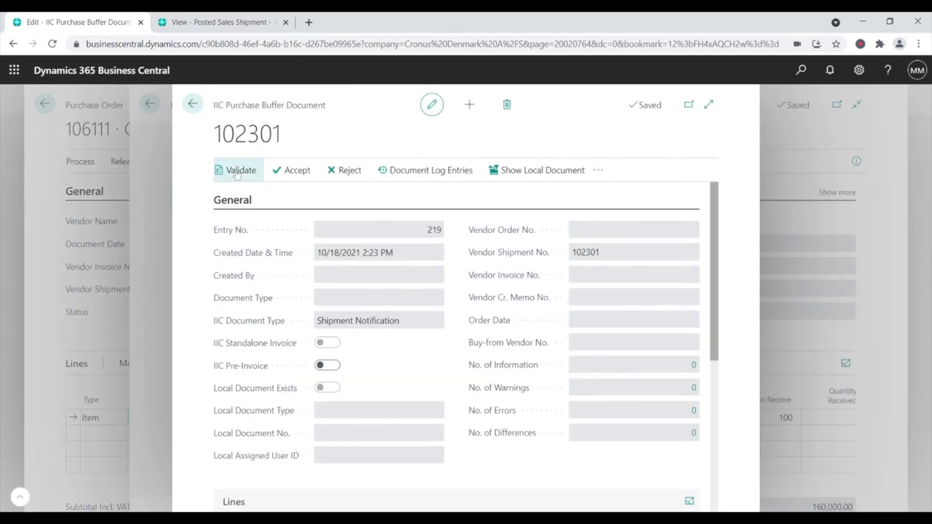
- Validate the shipment notification buffer document, check its document type and vendor shipment number, and accept it
left_click(236, 171)
left_click_drag(319, 328, 400, 327)
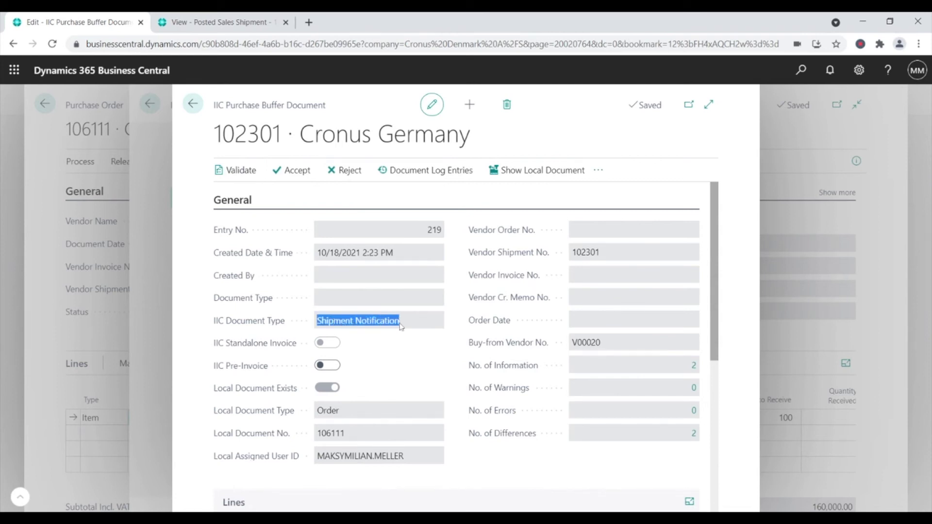
left_click(414, 329)
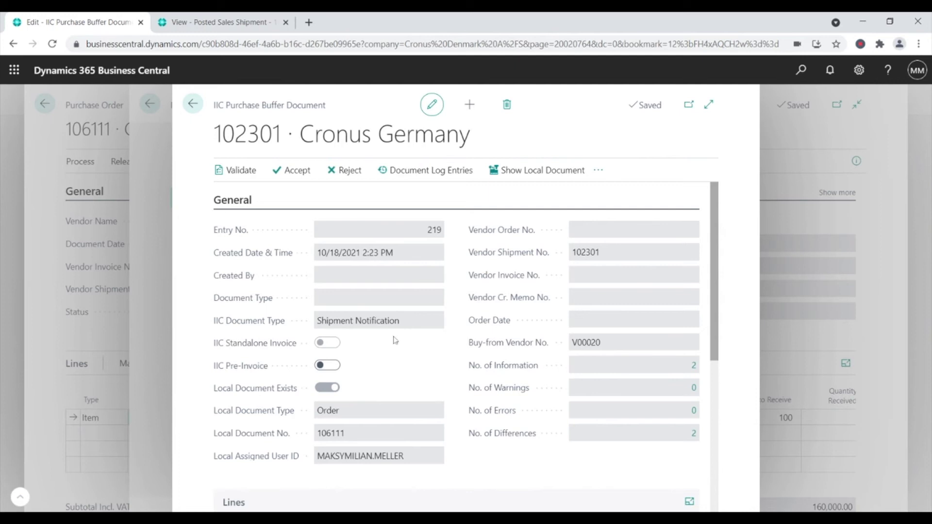
left_click_drag(572, 252, 607, 260)
scroll(507, 286, "down", 1)
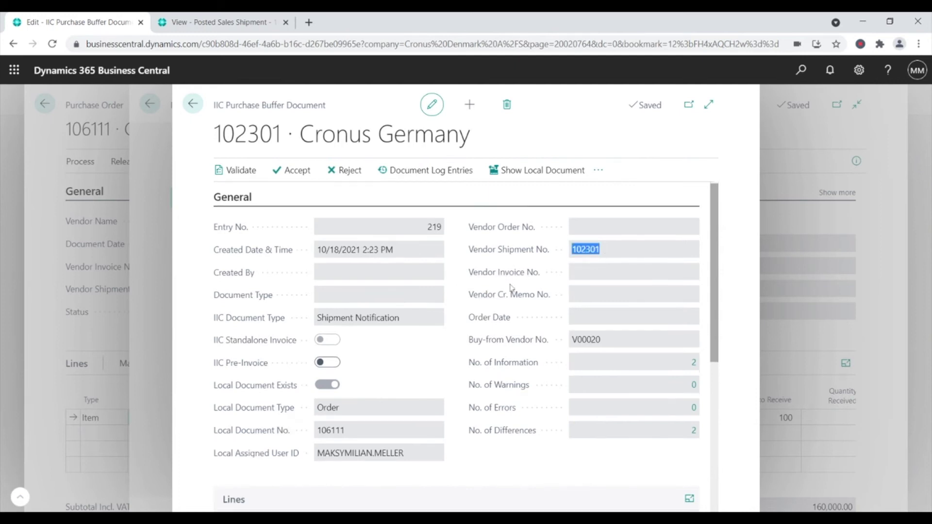
left_click(293, 175)
left_click(507, 325)
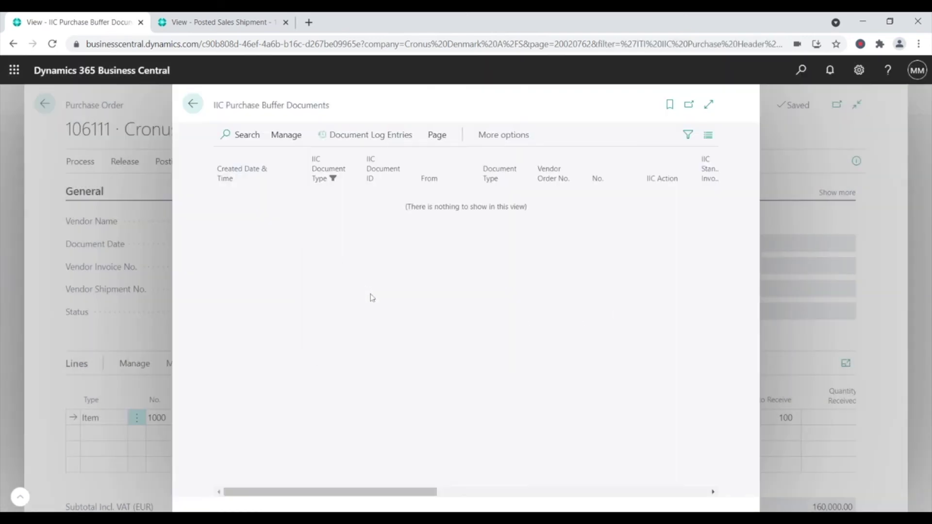
- Go back to the purchase order and check the Quantity Received on the Bicycle line
left_click(192, 104)
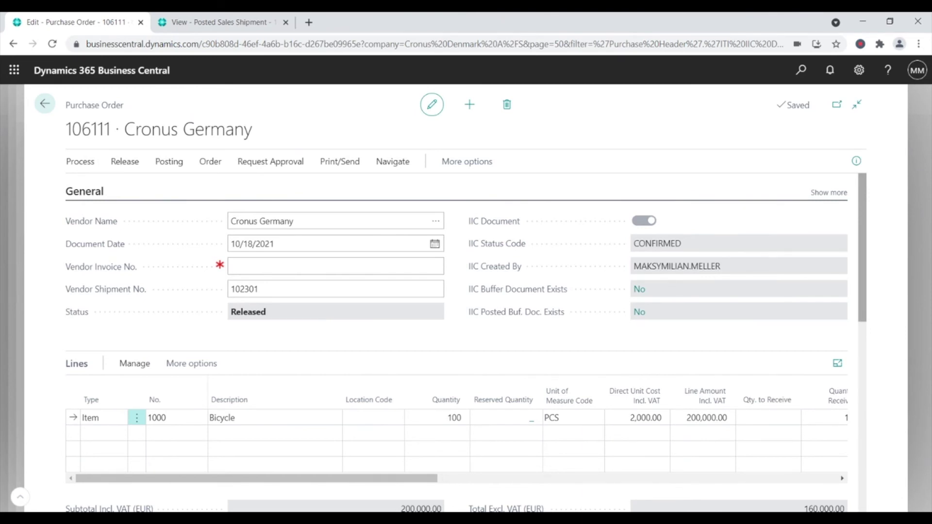
left_click_drag(345, 480, 505, 492)
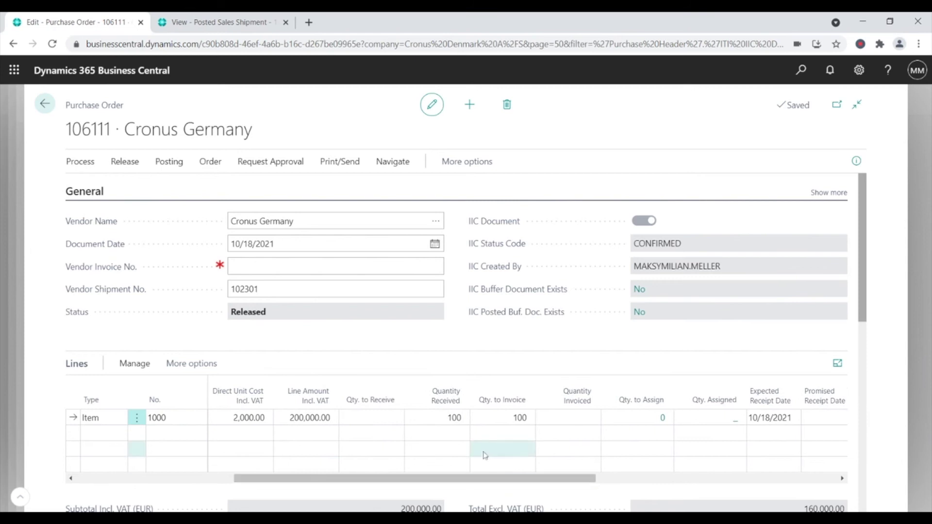
left_click(453, 423)
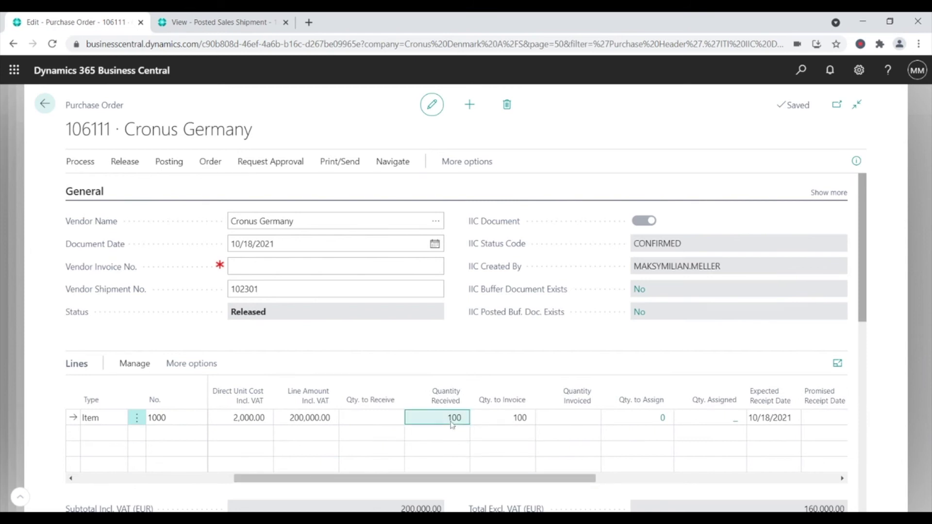
- Open the drop shipment sales order linked to the Bicycle line, check its Quantity Shipped, and return to the purchase order
left_click(192, 363)
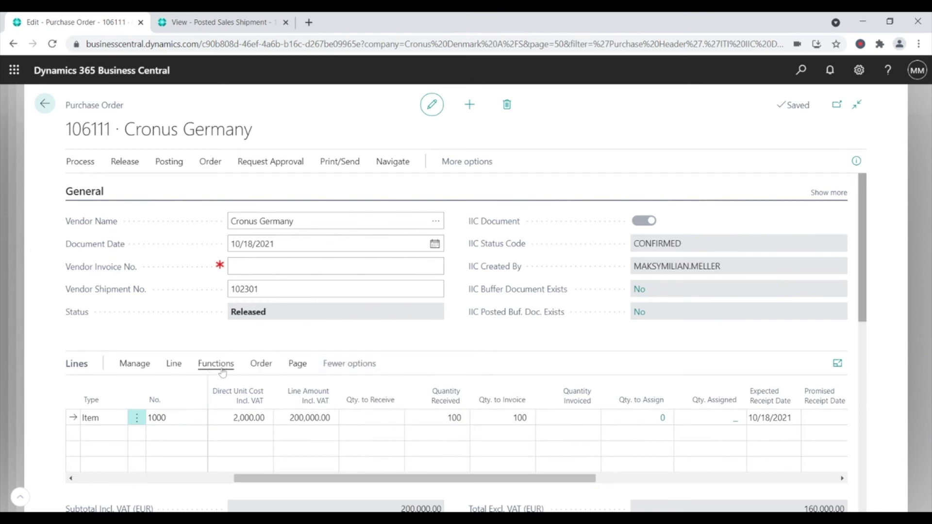
left_click(261, 364)
left_click(117, 389)
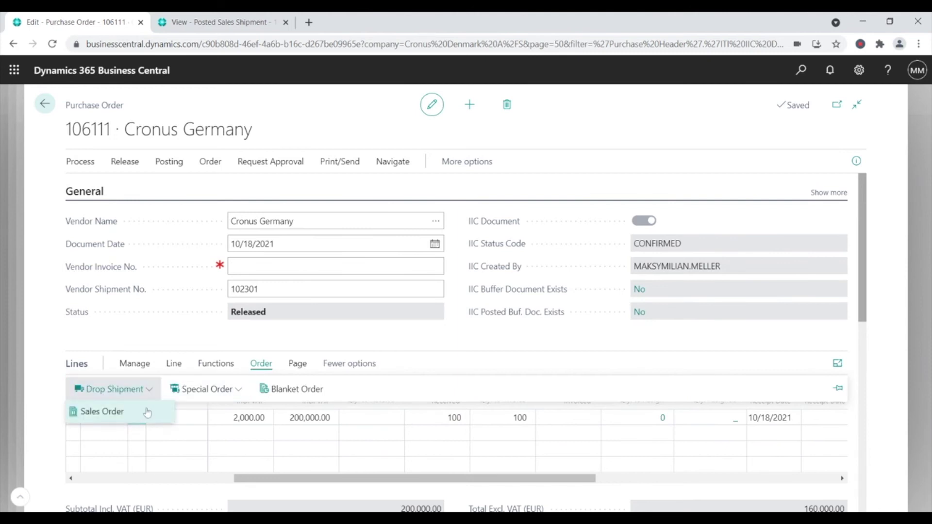
left_click(146, 410)
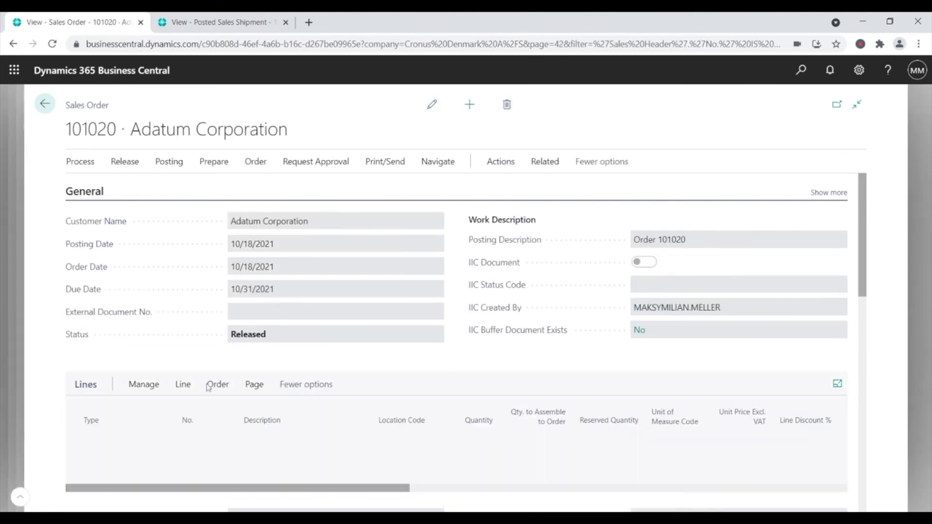
scroll(454, 395, "down", 1)
left_click_drag(404, 432, 518, 434)
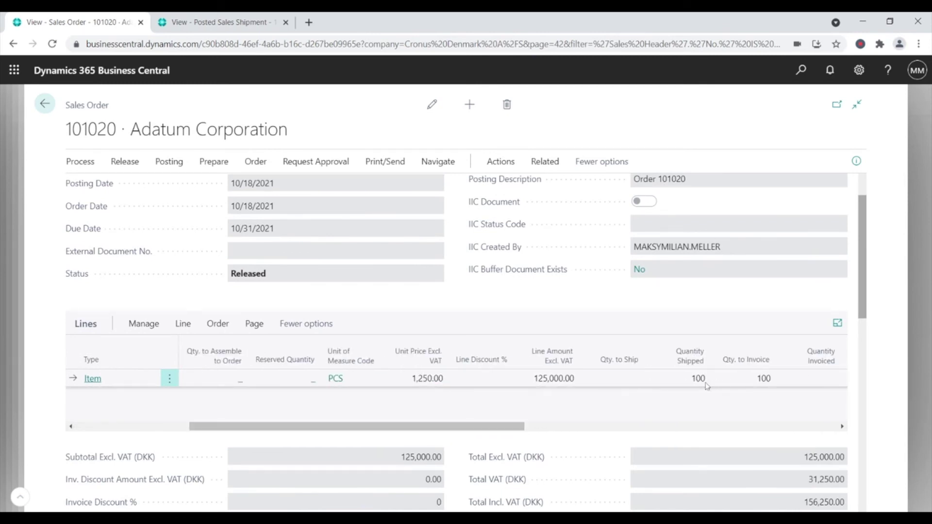
left_click(45, 104)
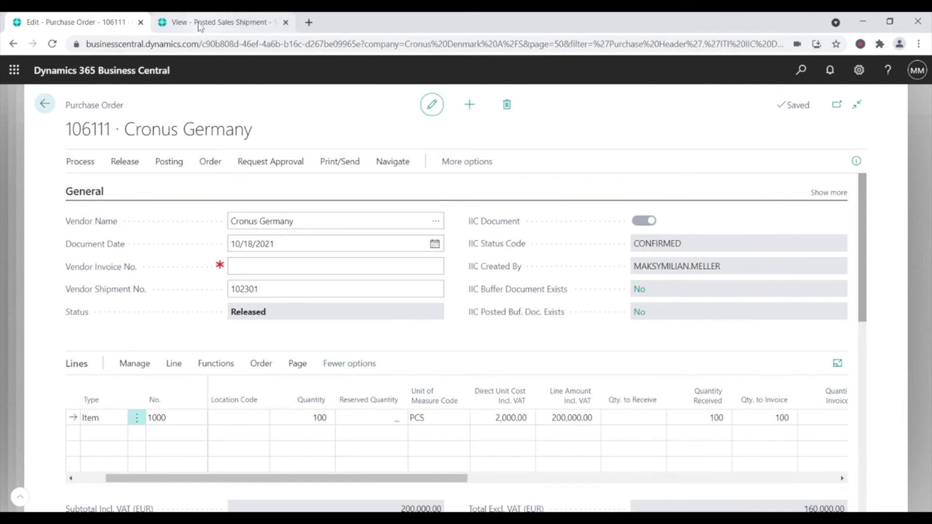
- Return to the seller's sales order for Cronus Denmark, post it with the Invoice option, and open the posted invoice
left_click(217, 24)
left_click(45, 104)
left_click(45, 104)
left_click(169, 161)
left_click(91, 185)
left_click(371, 284)
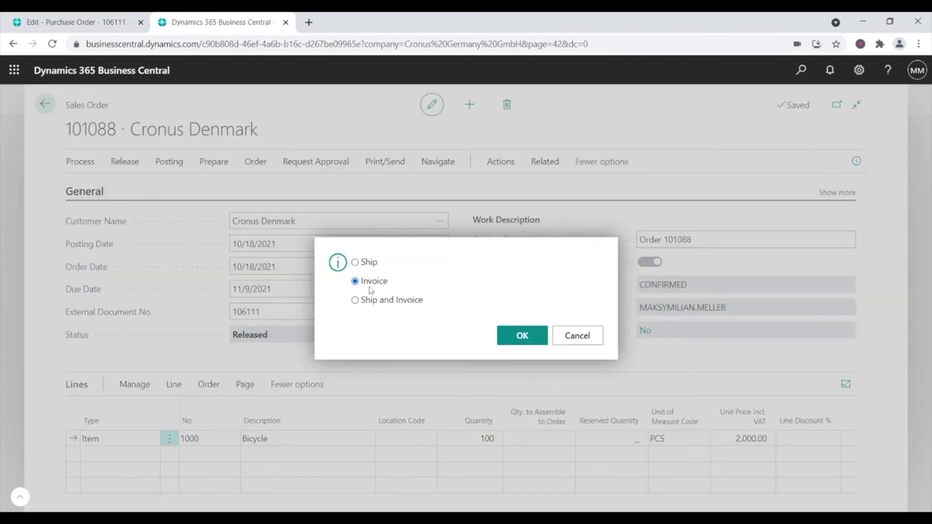
left_click(534, 335)
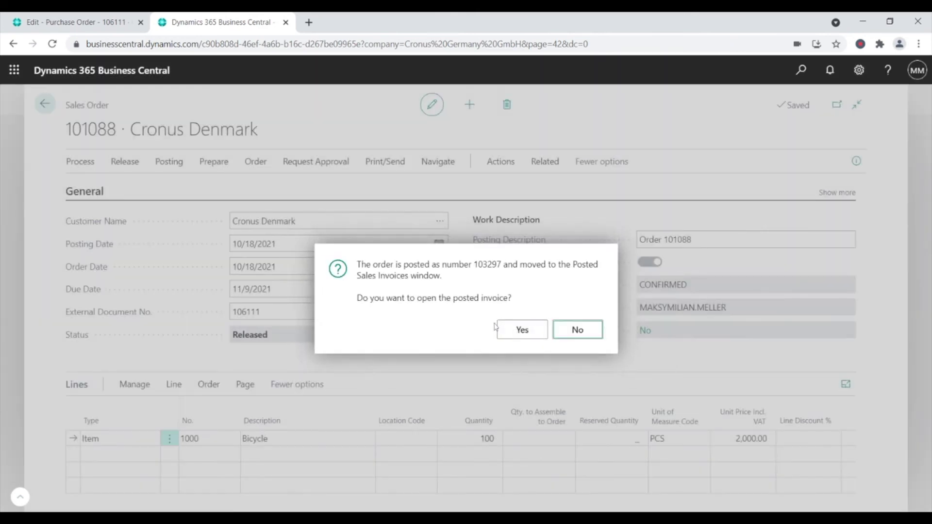
left_click(520, 332)
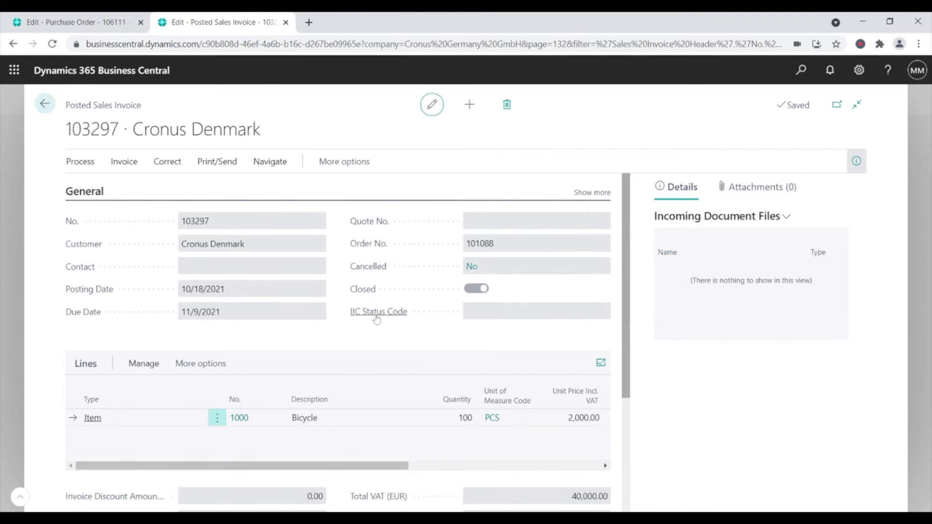
- Mark the seller's posted sales invoice for intercompany sending with IIC Send and run the IIC Send Outbound Messages task
left_click(80, 164)
left_click(193, 193)
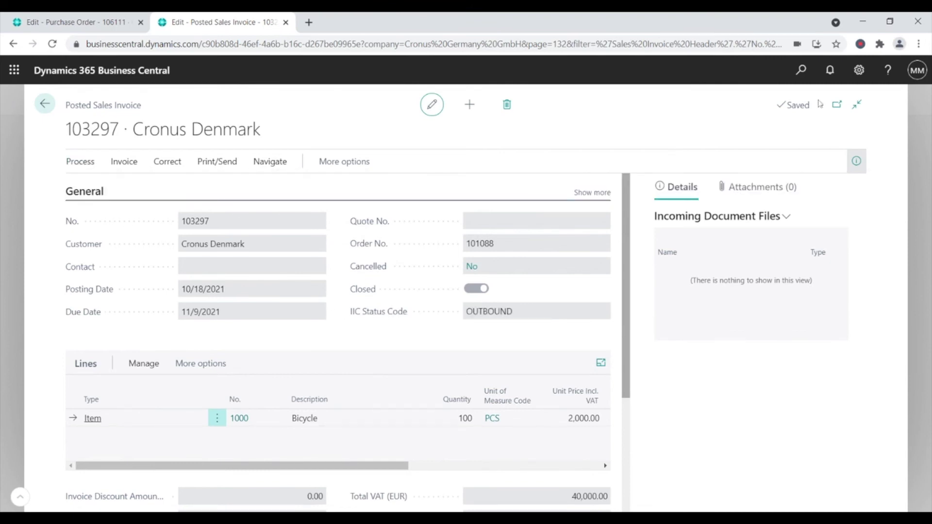
left_click(803, 79)
type("iic send")
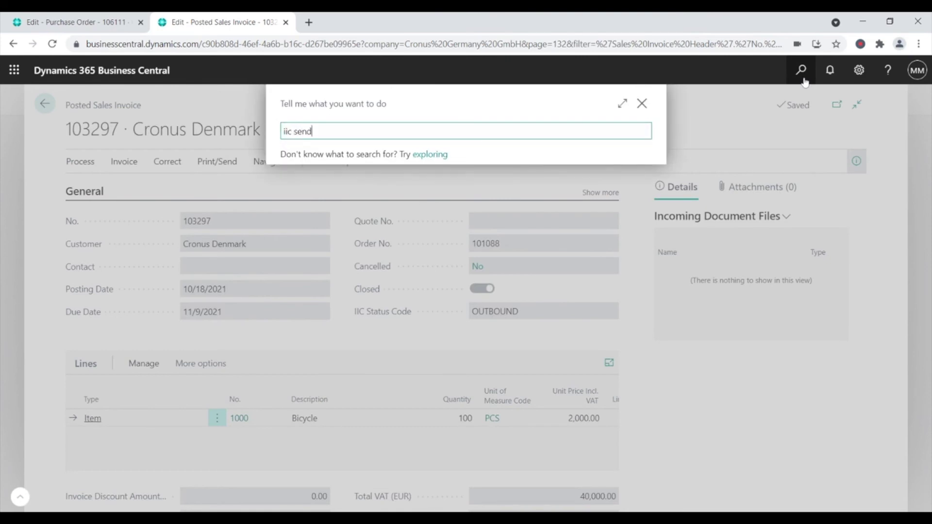
left_click(422, 241)
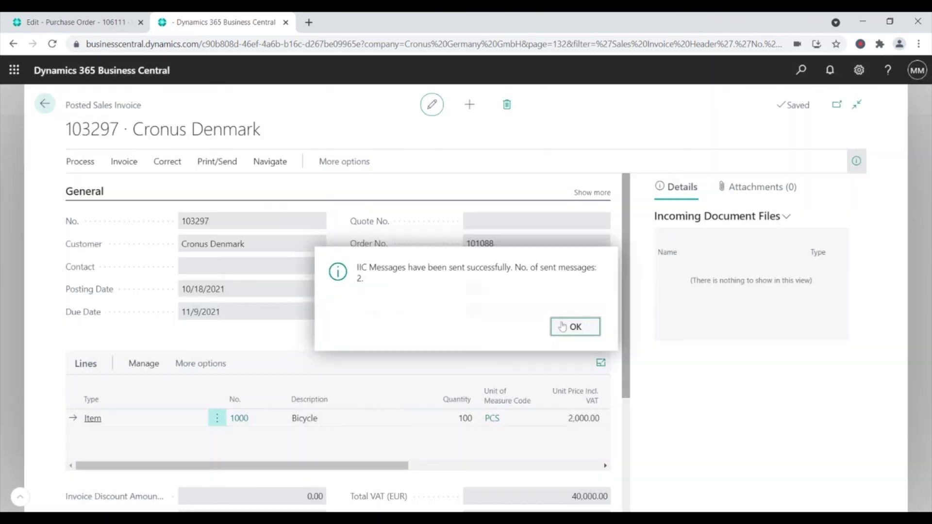
left_click(563, 326)
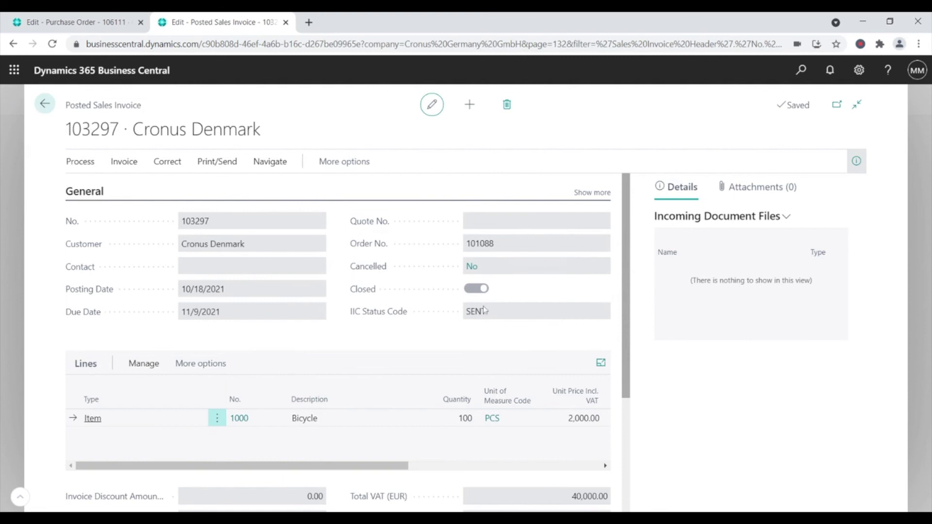
- Switch to the buyer's purchase order, open the received invoice's buffer document for editing, and validate it
left_click(103, 26)
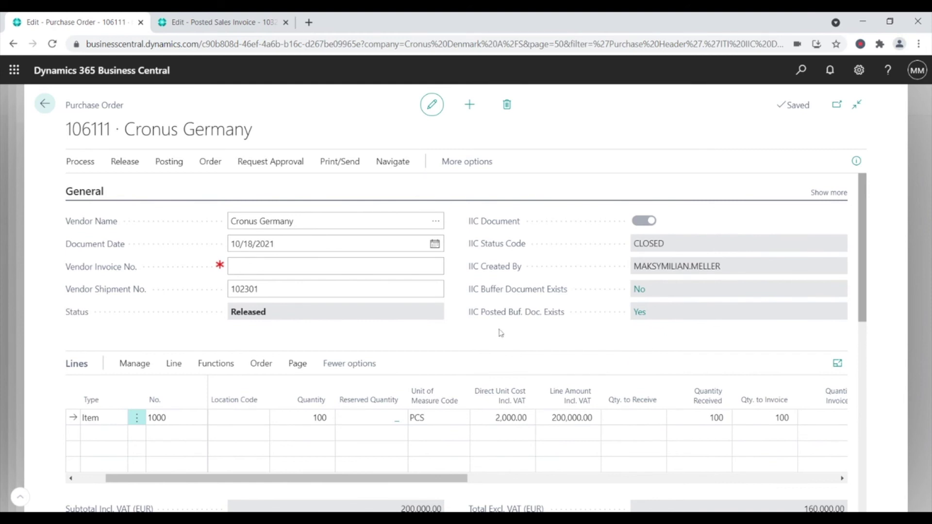
left_click(640, 313)
left_click(286, 136)
left_click(230, 164)
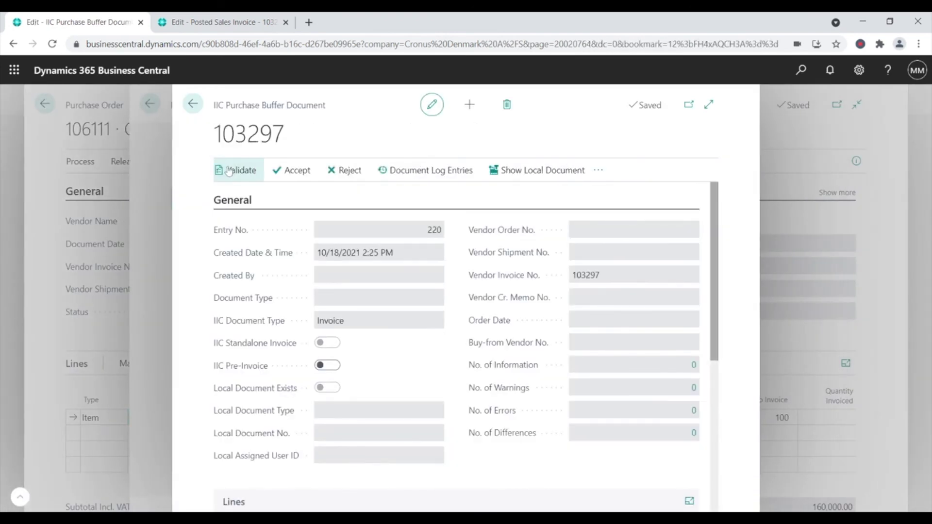
left_click(228, 171)
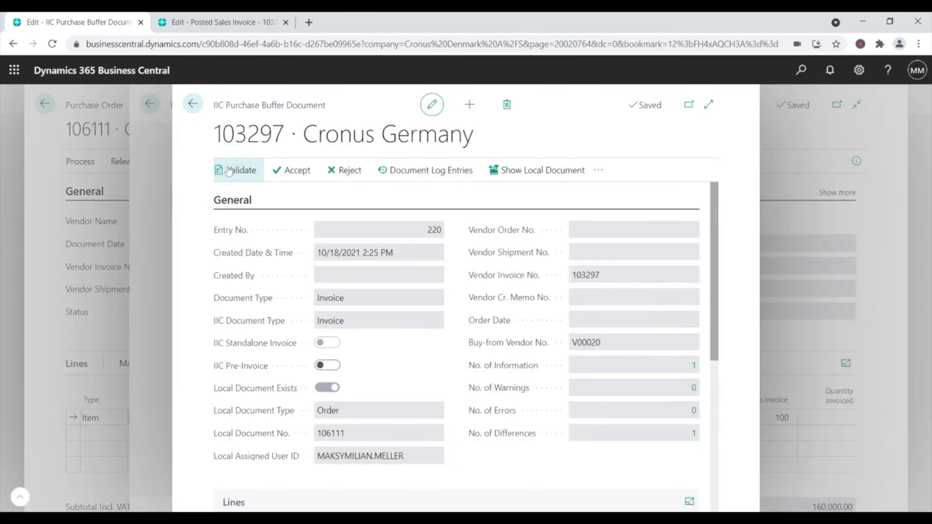
- Try to accept the invoice buffer document, read the error message, and return to the purchase order
left_click(287, 171)
left_click(520, 327)
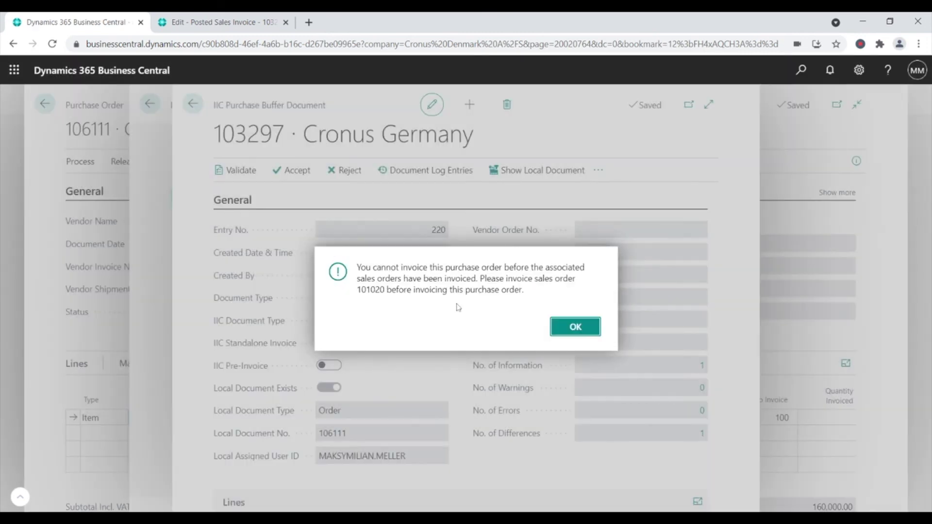
left_click_drag(532, 296, 360, 268)
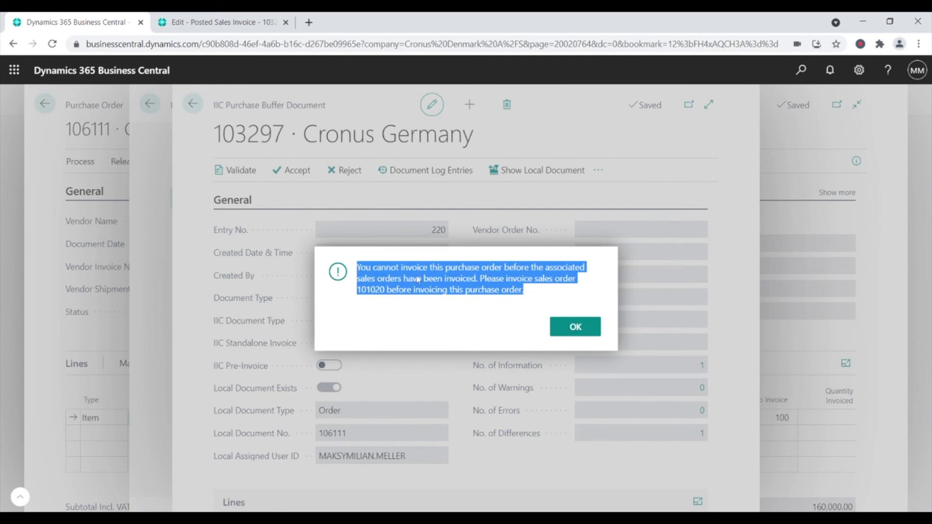
left_click(433, 279)
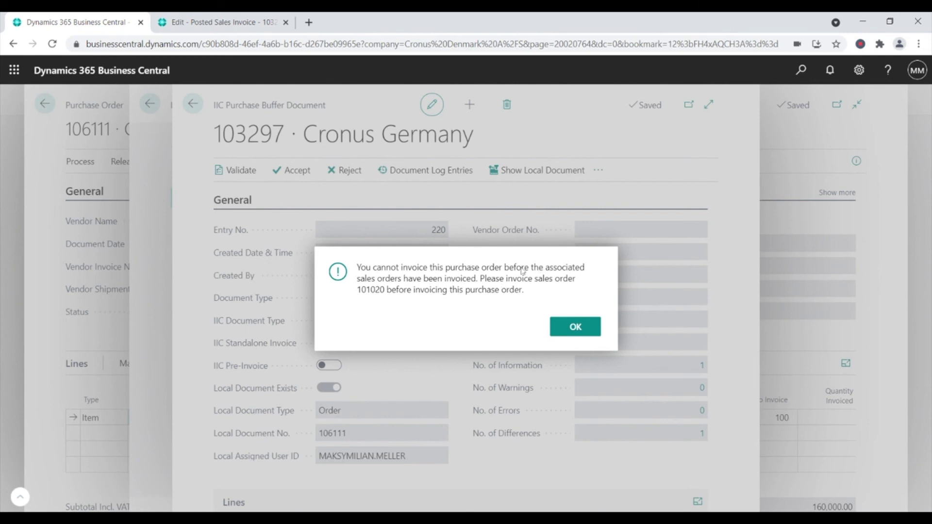
left_click_drag(525, 295, 357, 267)
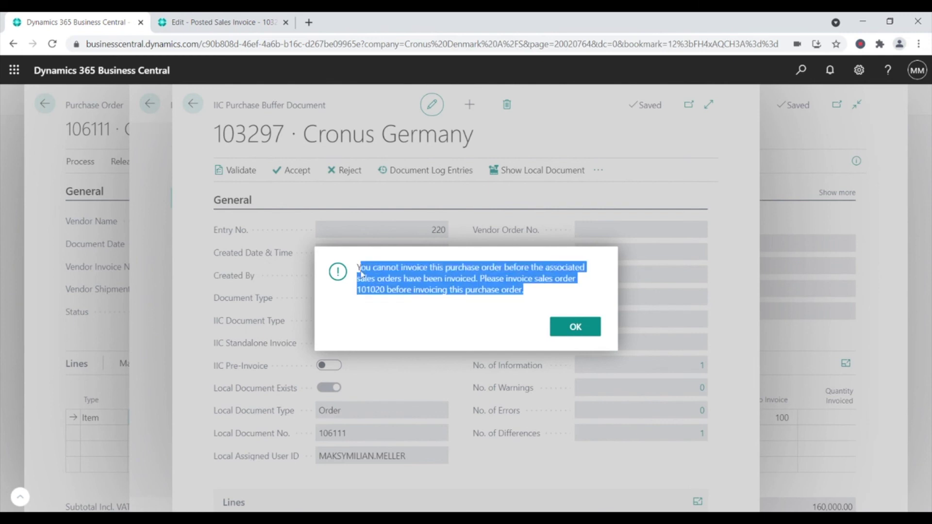
left_click(562, 328)
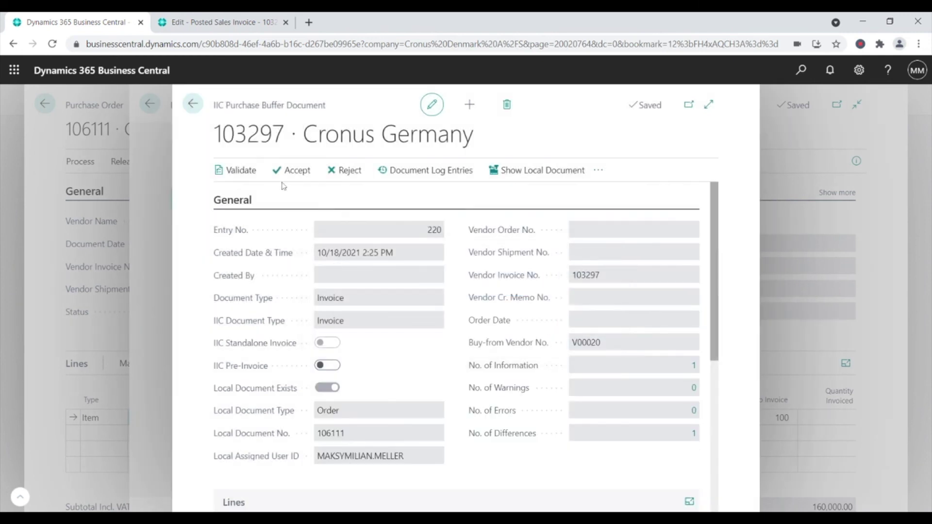
left_click(194, 105)
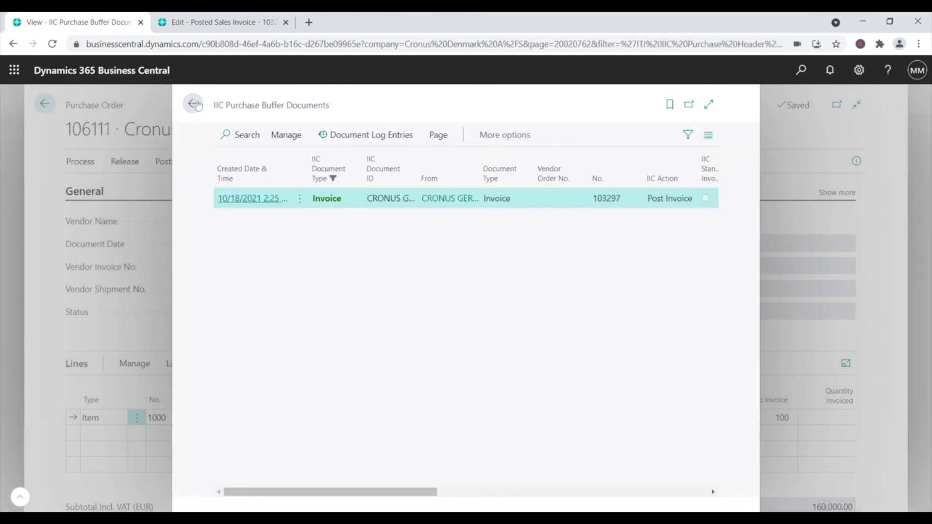
left_click(194, 104)
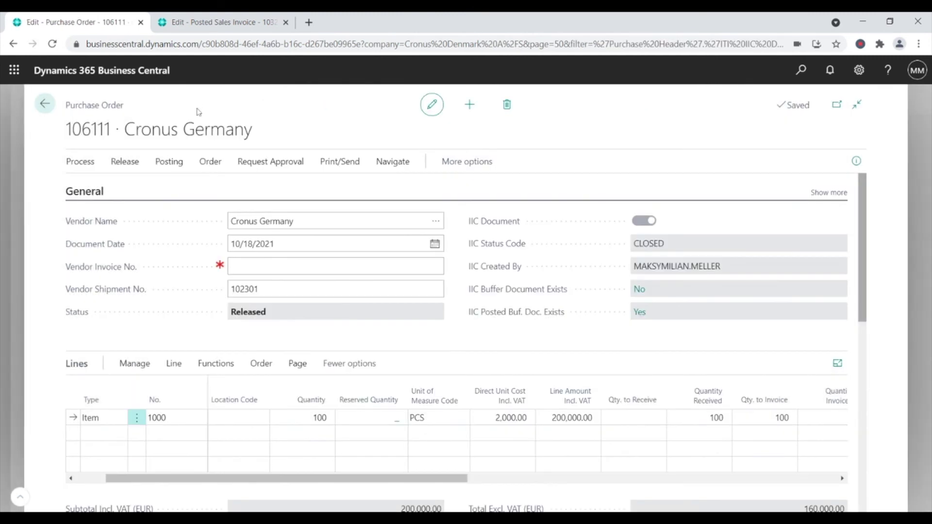
- Open the linked drop shipment sales order for Adatum Corporation and post it with the Invoice option, without opening the posted invoice
left_click(262, 365)
left_click(144, 392)
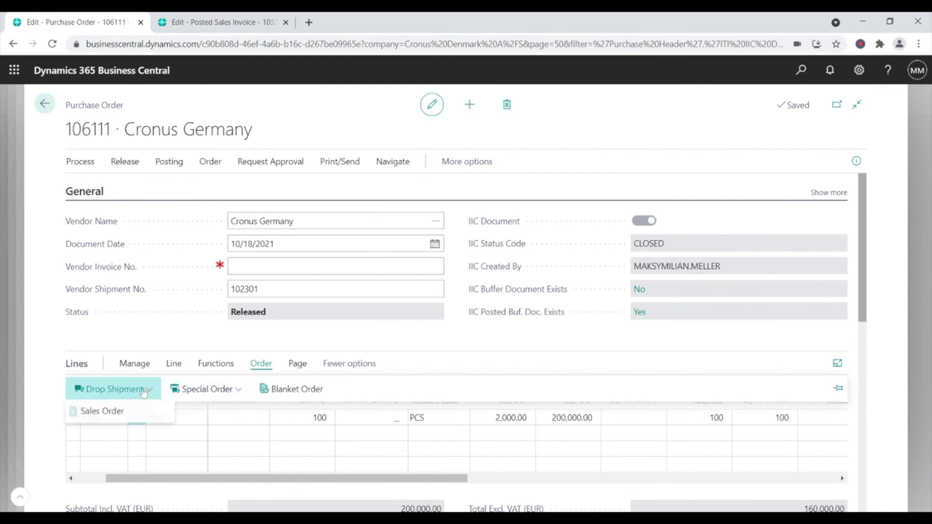
left_click(141, 412)
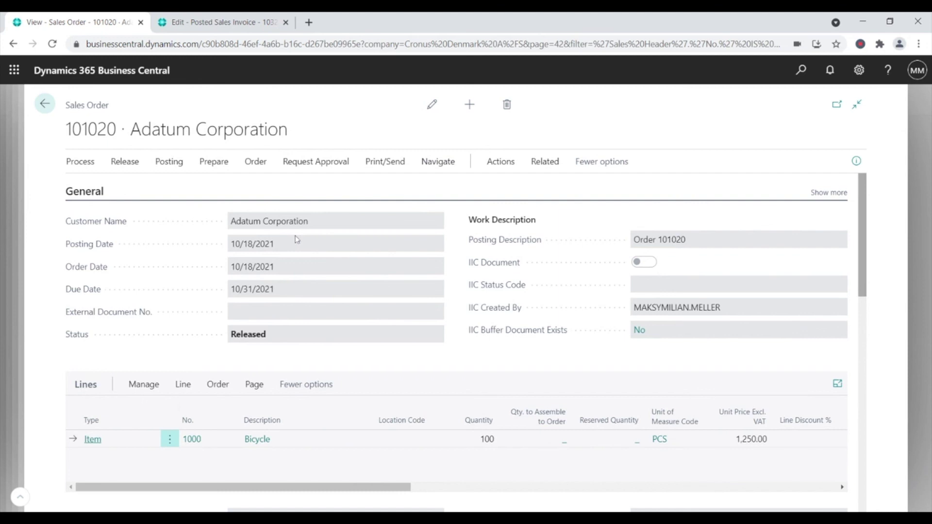
left_click(169, 161)
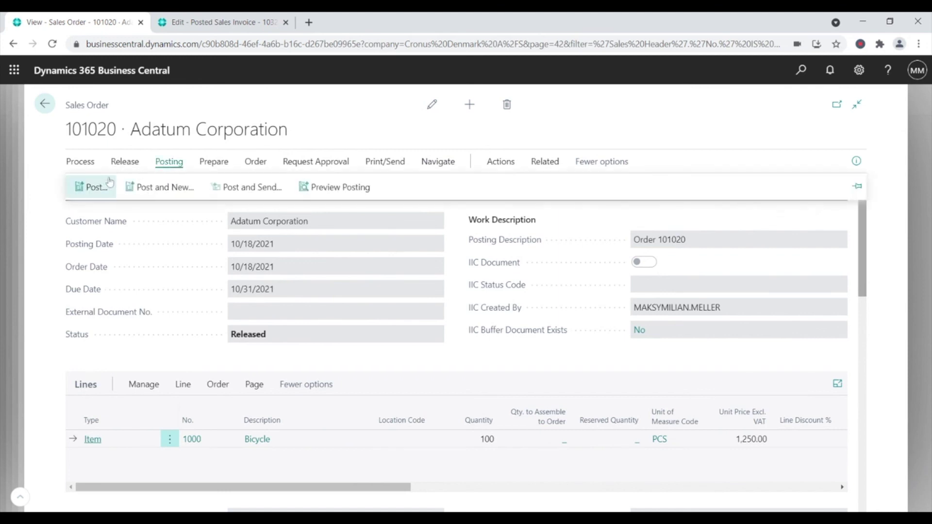
left_click(108, 183)
left_click(365, 280)
left_click(524, 337)
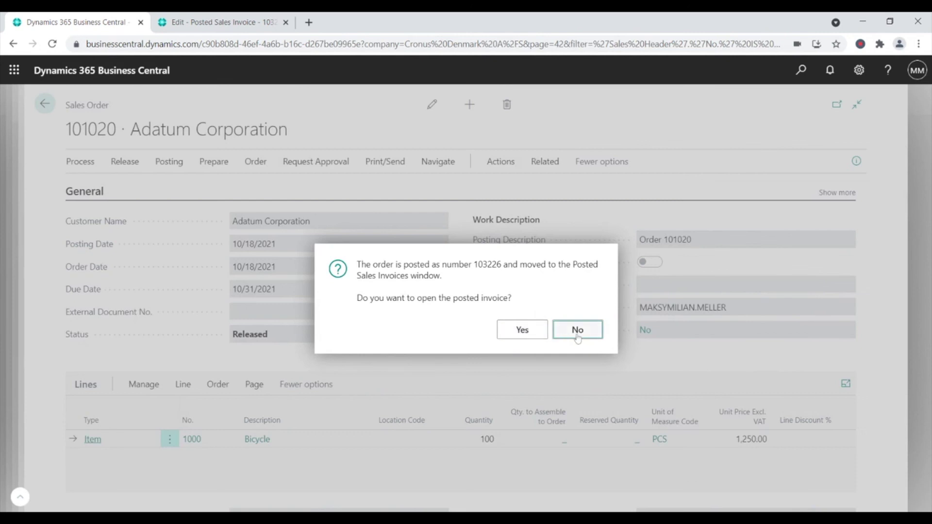
left_click(576, 330)
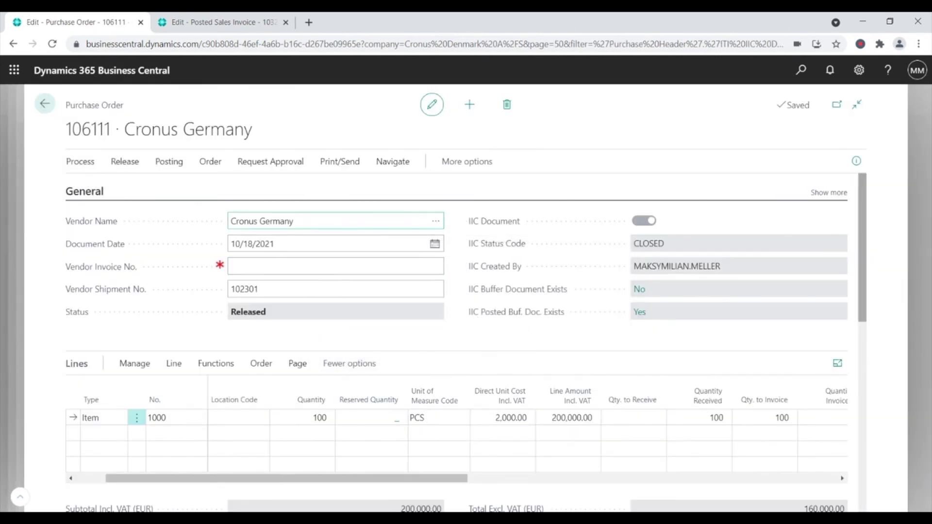
- Reopen the invoice buffer document from the purchase order and accept it, then go back and clear the purchase order list's search
left_click(639, 312)
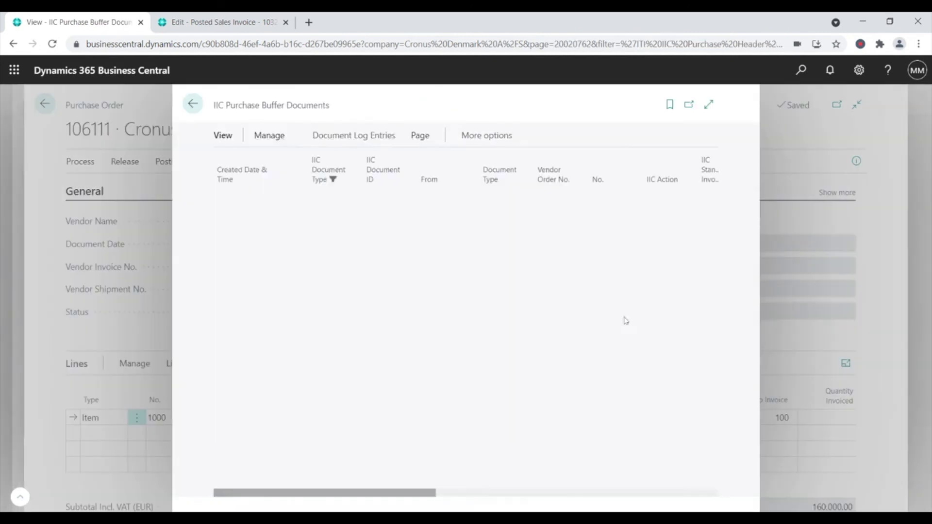
left_click(287, 136)
left_click(240, 160)
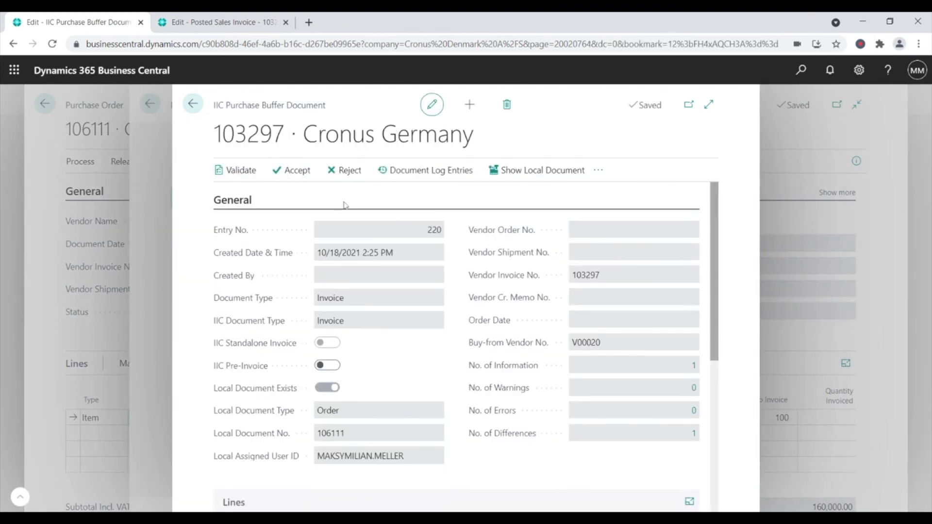
left_click(301, 175)
left_click(510, 326)
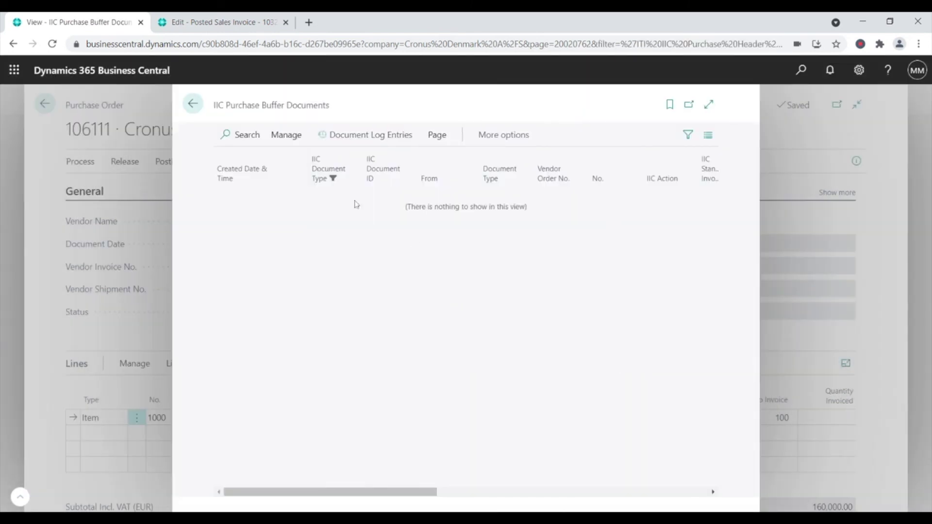
left_click(193, 104)
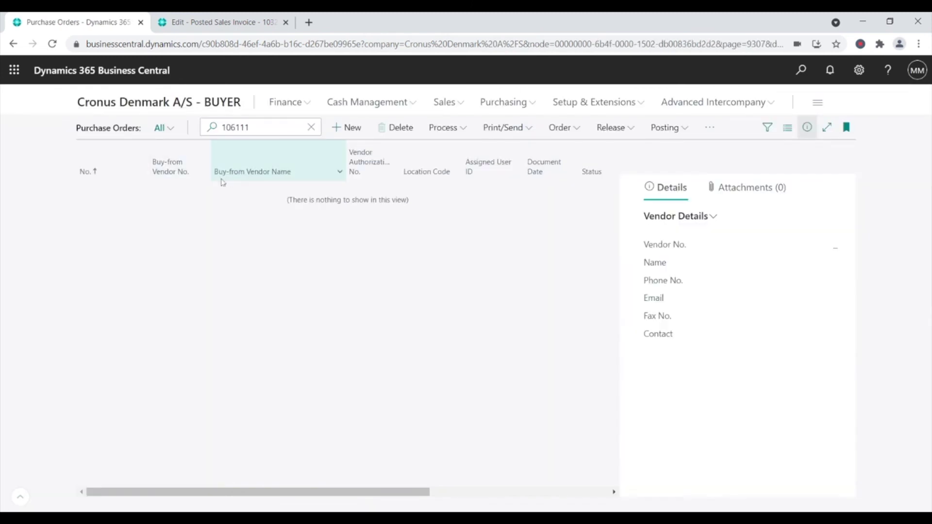
left_click(311, 127)
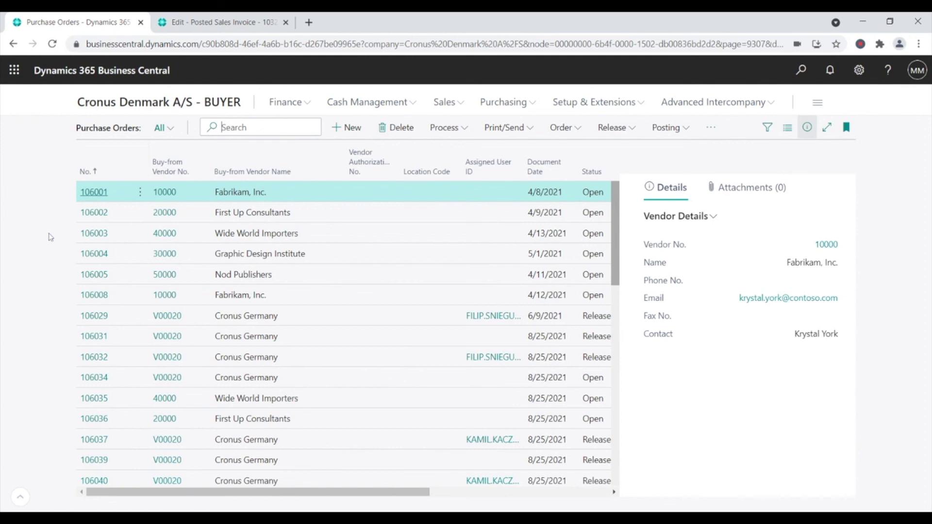
- Run the IIC Send Outbound Messages task in the buyer company and switch to the seller's posted sales invoice
left_click(800, 69)
type("iic send")
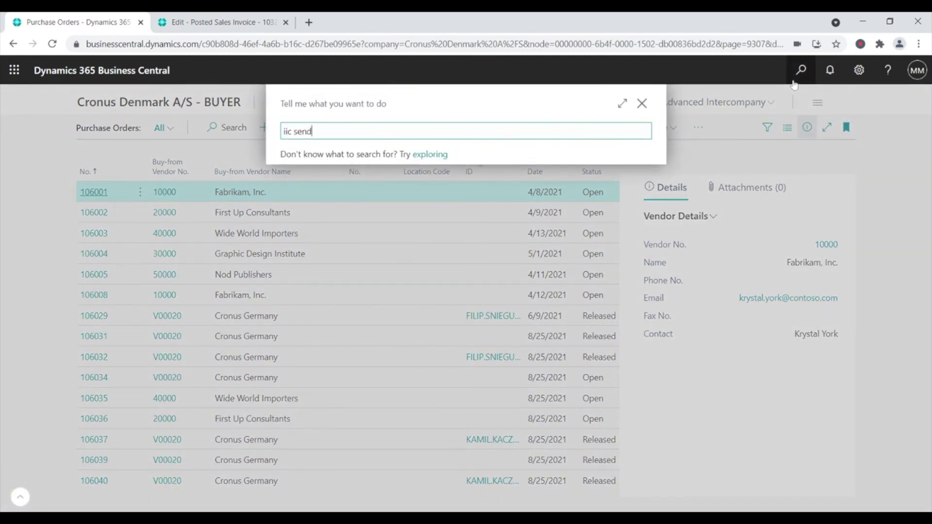
left_click(442, 250)
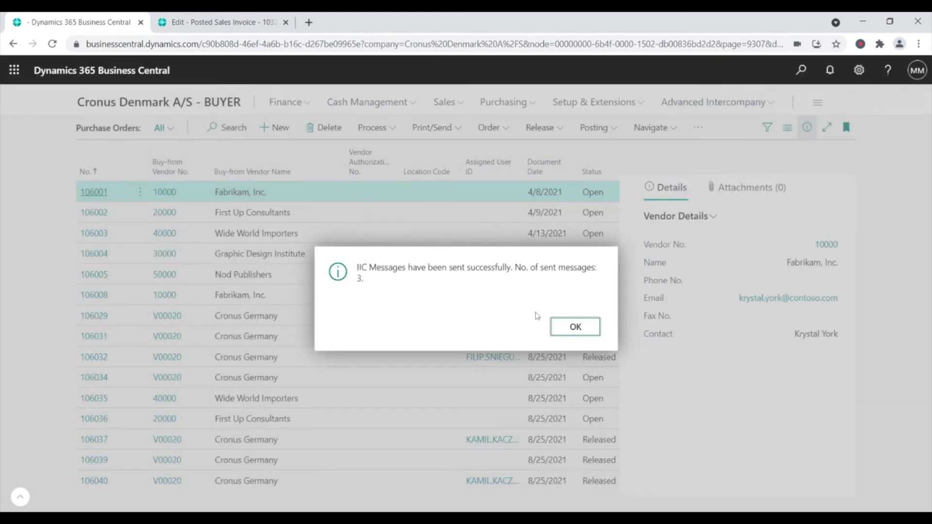
left_click(560, 329)
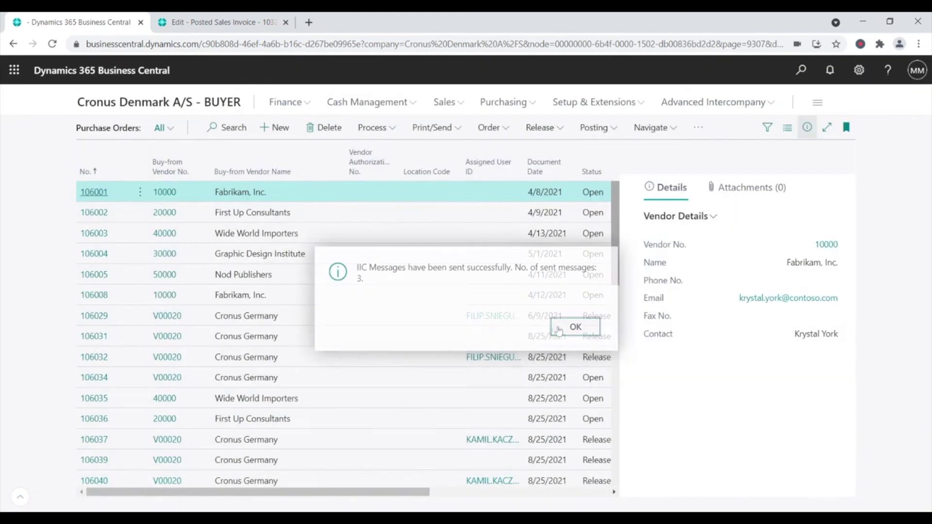
left_click(245, 25)
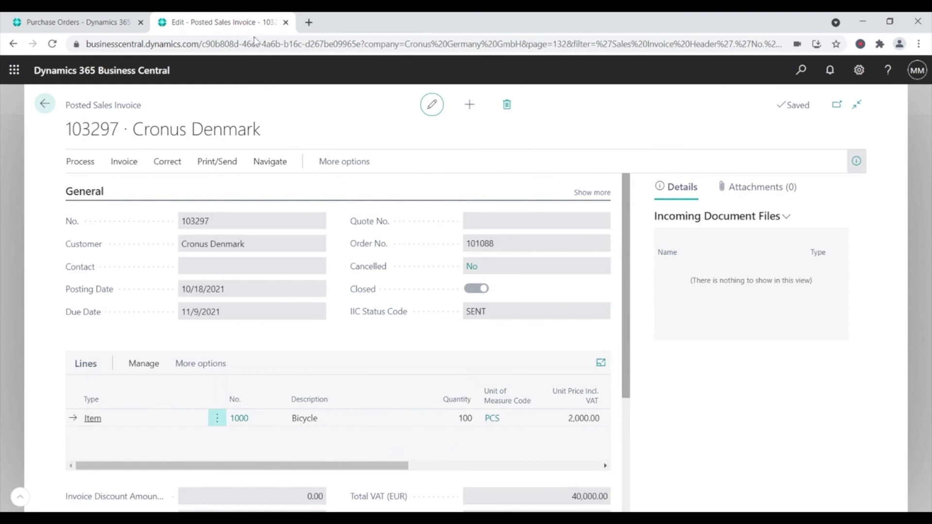